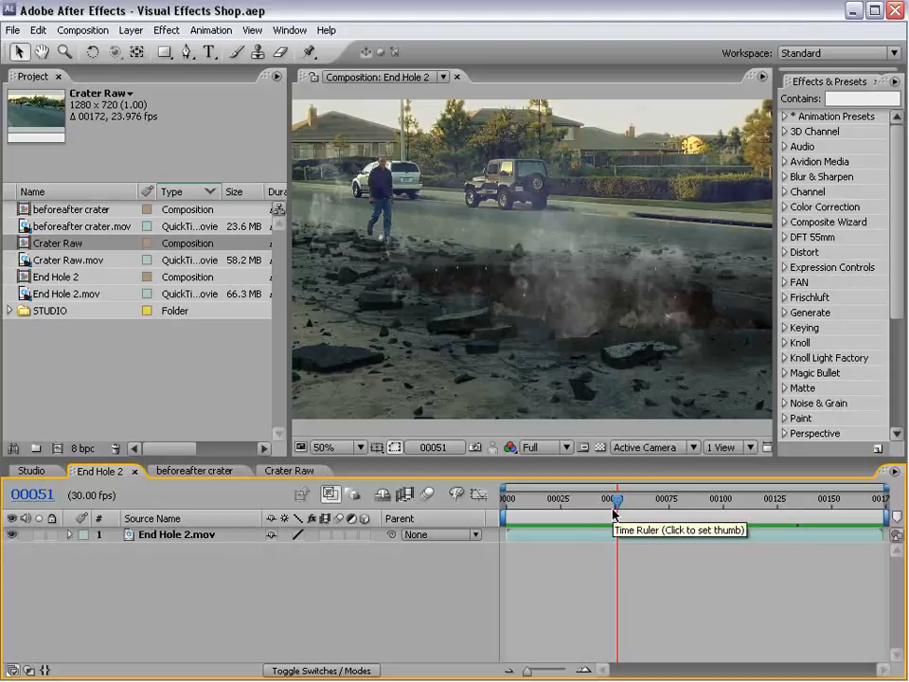
# Scrub through the End Hole 2 composition and view the Studio floor plan composition enlarged.
pyautogui.moveTo(613, 514); pyautogui.dragTo(734, 511)
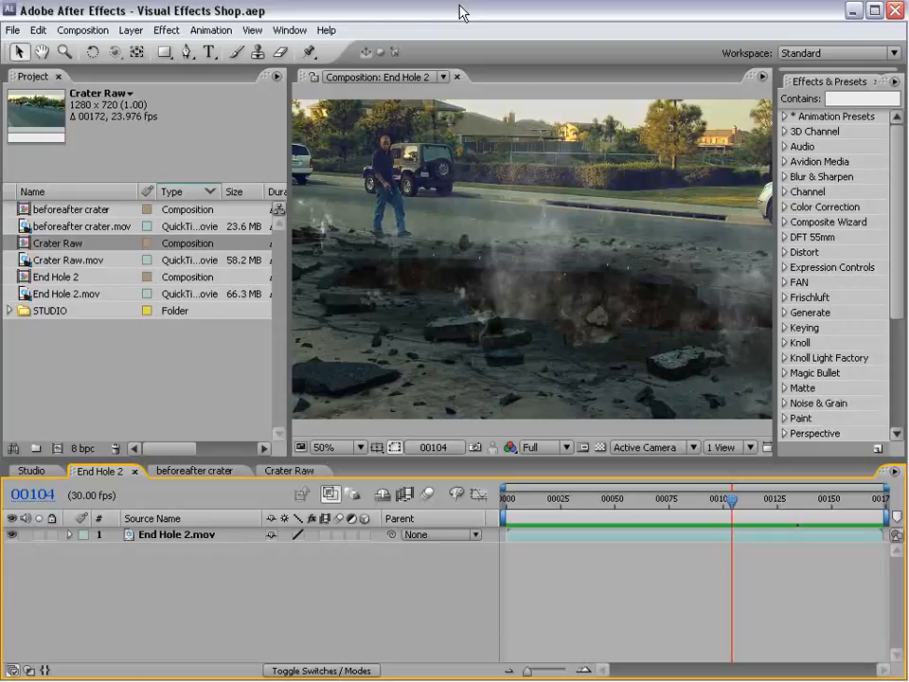
pyautogui.click(36, 471)
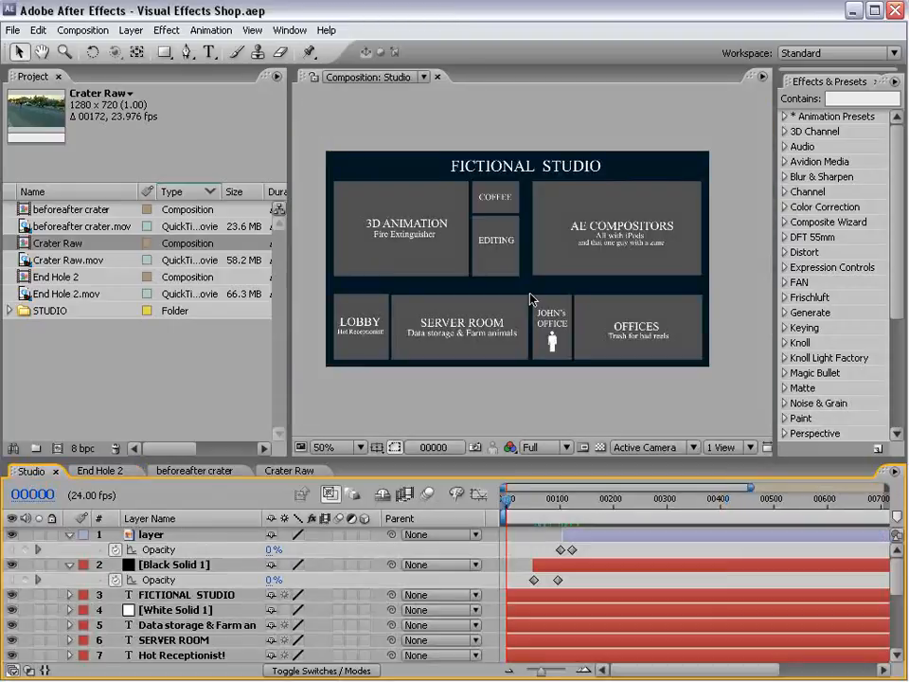
pyautogui.press('`')
pyautogui.scroll(1, 433, 353)
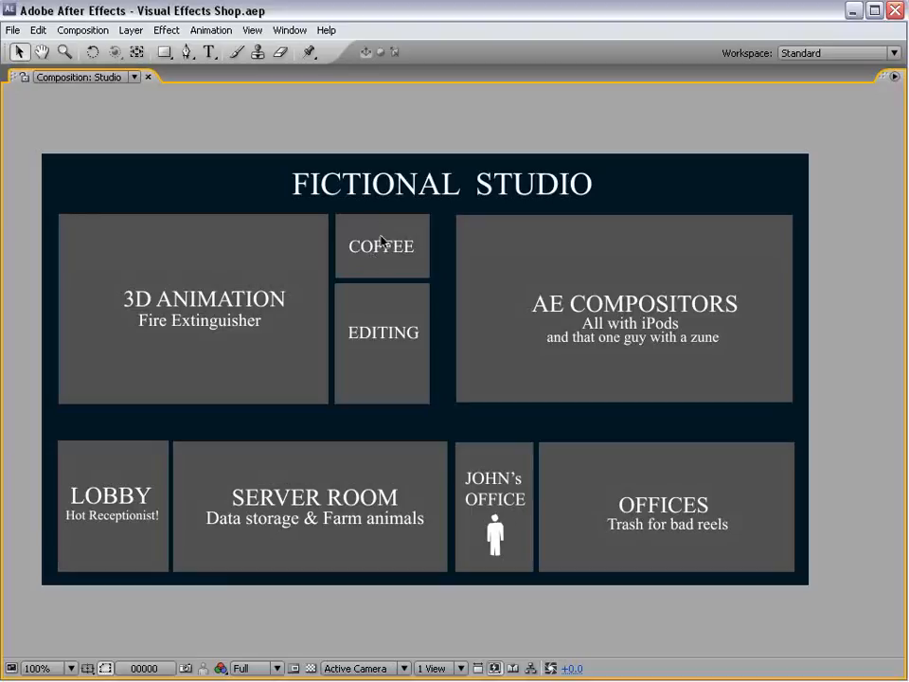
pyautogui.scroll(-1, 389, 242)
pyautogui.press('`')
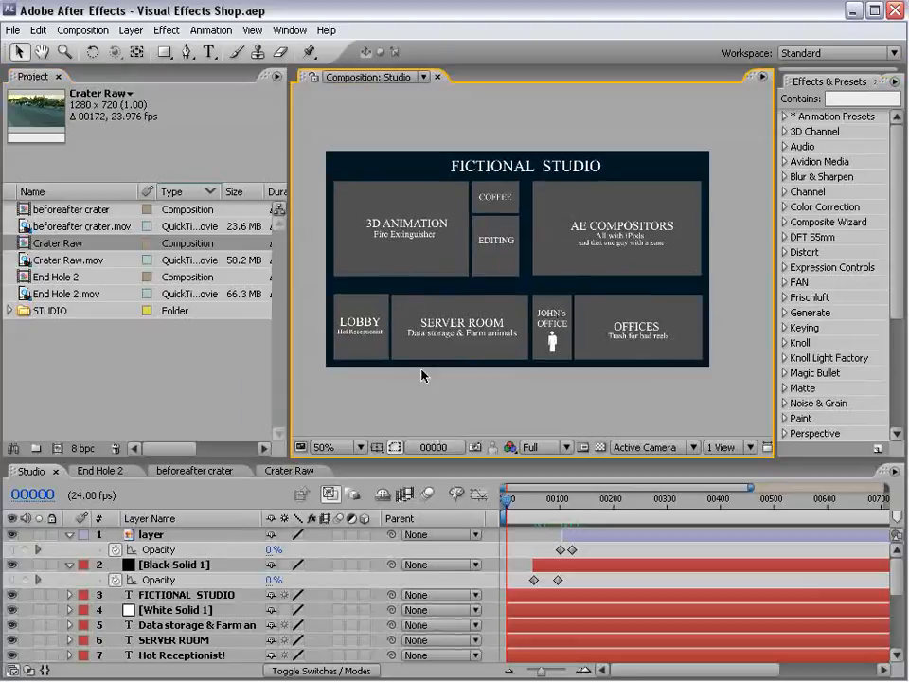
# Scrub through the beforeafter crater composition to review the plain street, the inserted hole and the finished crater effect.
pyautogui.click(220, 469)
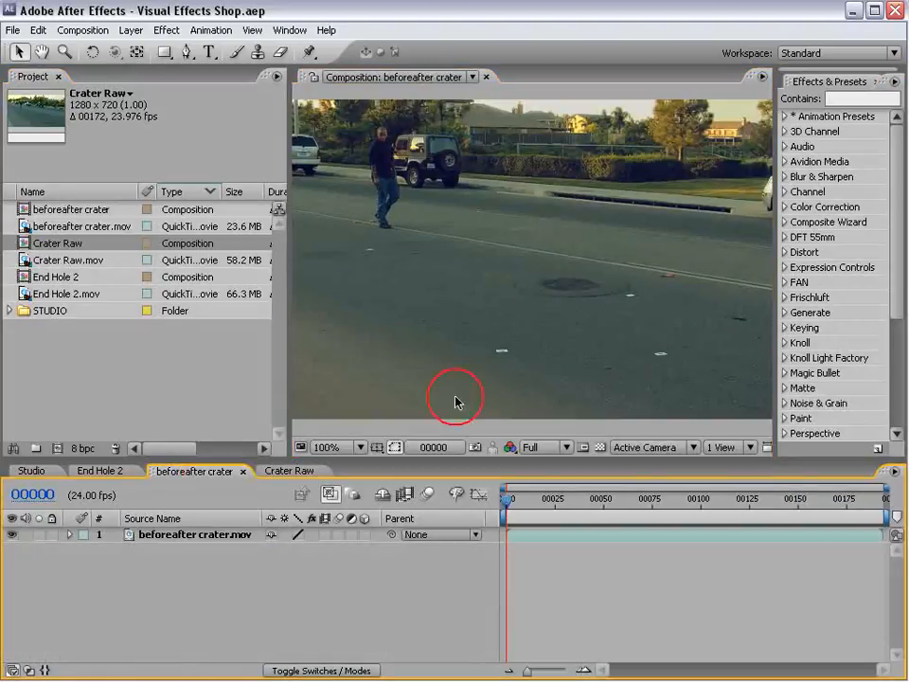
pyautogui.click(537, 511)
pyautogui.moveTo(537, 512); pyautogui.dragTo(616, 526)
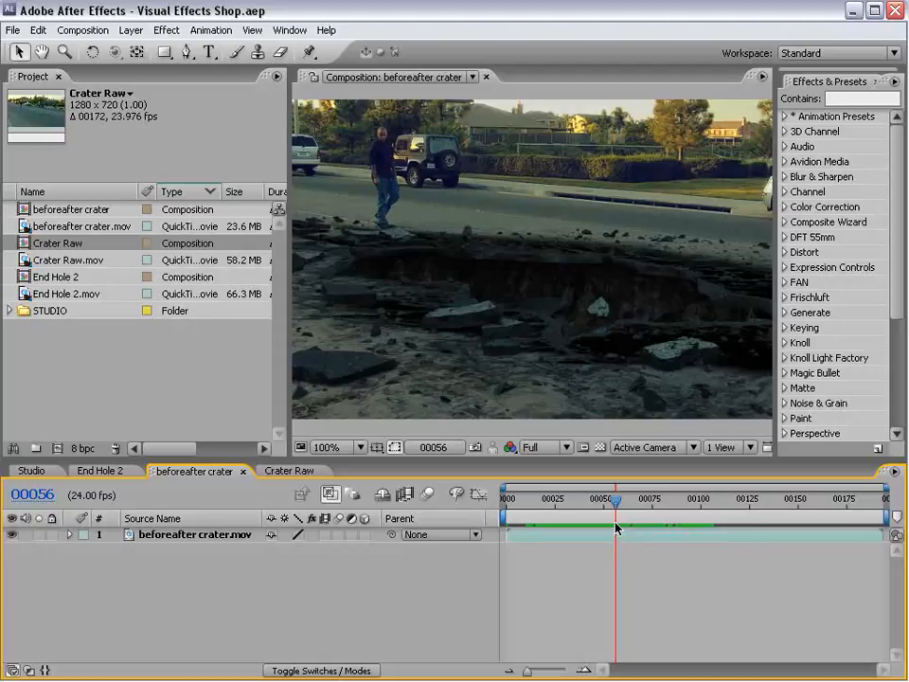
pyautogui.click(573, 500)
pyautogui.moveTo(574, 503); pyautogui.dragTo(831, 525)
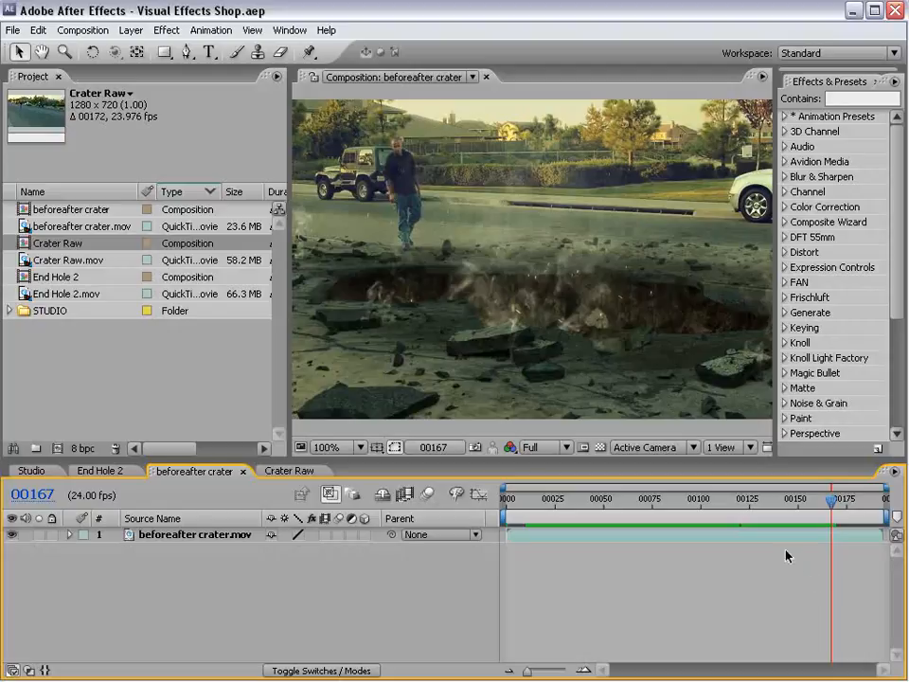
pyautogui.moveTo(522, 501); pyautogui.dragTo(506, 502)
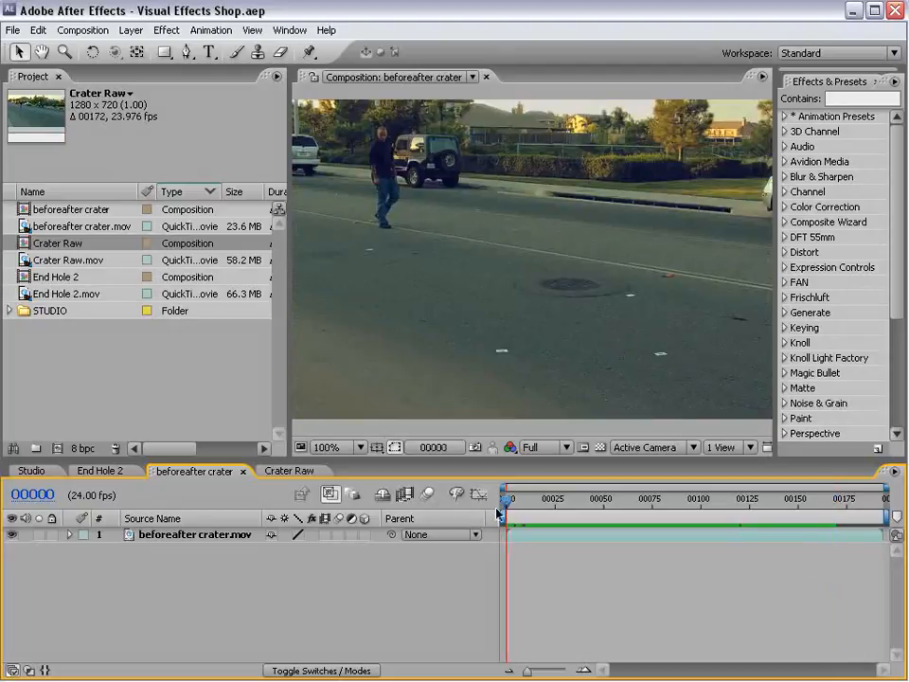
# Compare the untouched Crater Raw footage with the beforeafter crater and End Hole 2 compositions at several frames.
pyautogui.click(286, 470)
pyautogui.moveTo(595, 502); pyautogui.dragTo(820, 527)
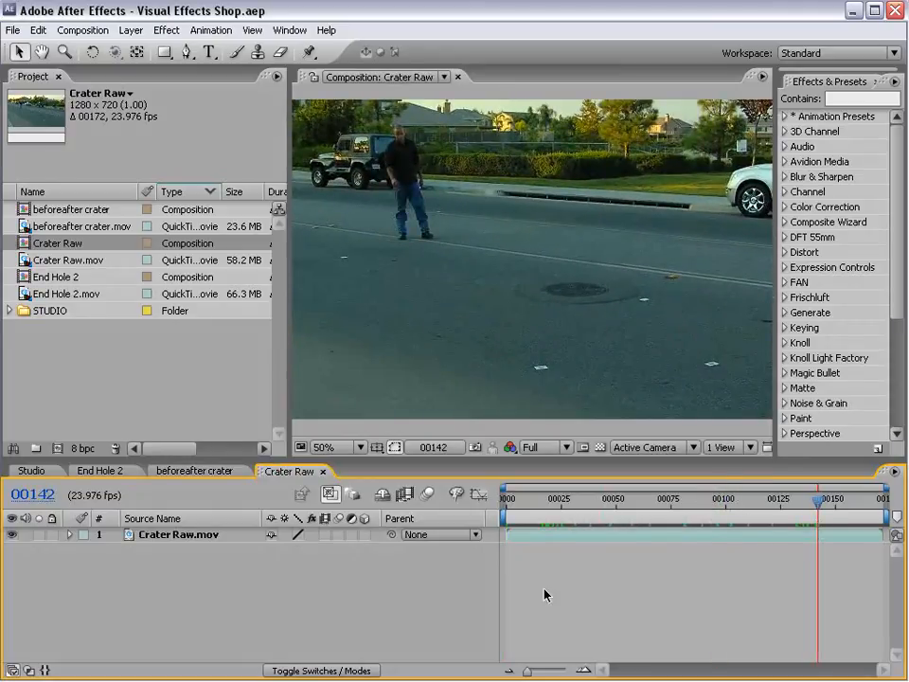
pyautogui.moveTo(513, 502); pyautogui.dragTo(726, 523)
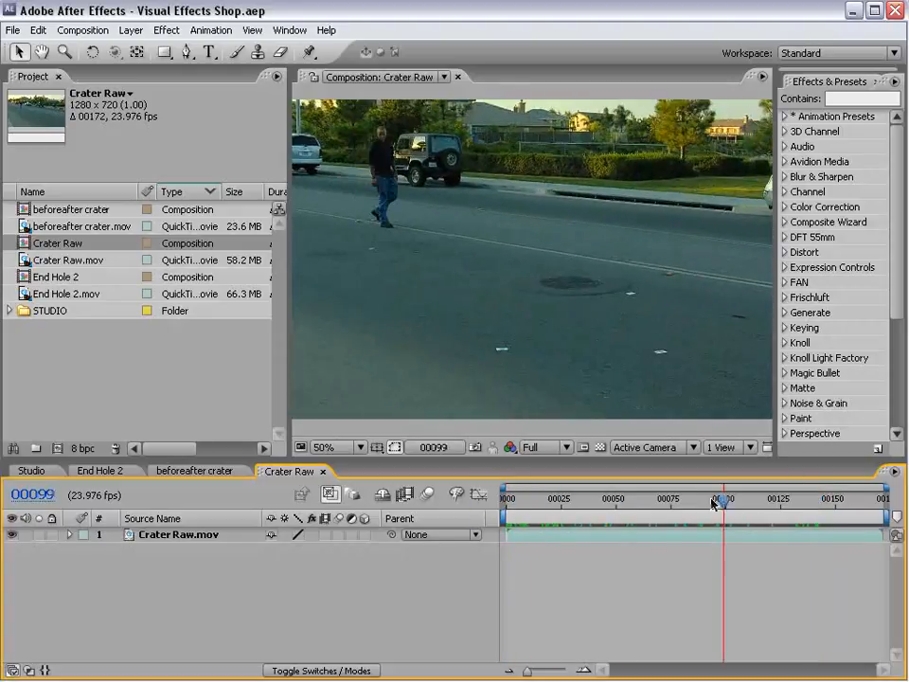
pyautogui.click(197, 473)
pyautogui.moveTo(605, 503); pyautogui.dragTo(801, 504)
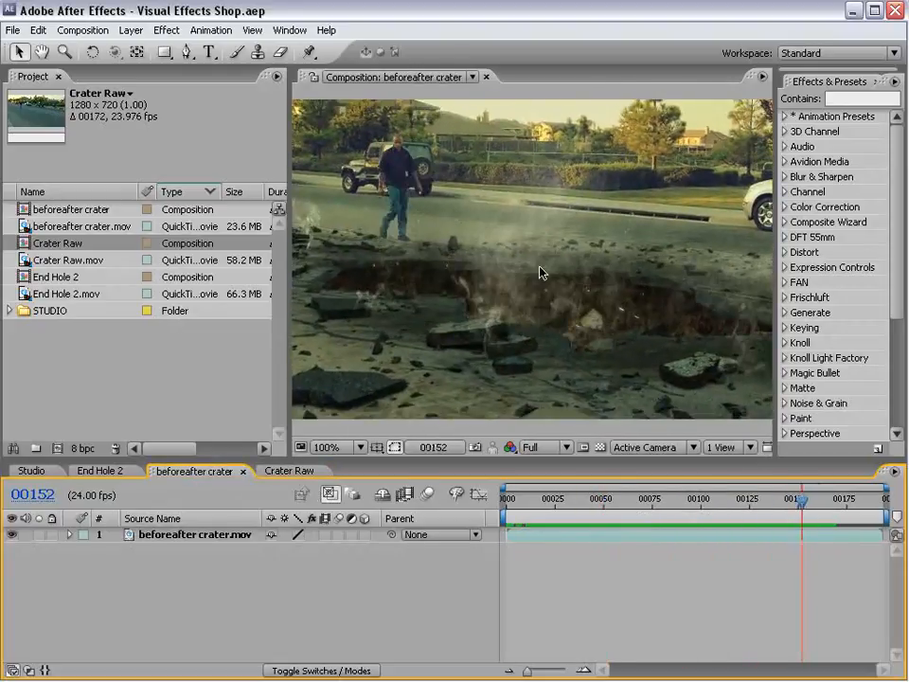
pyautogui.click(99, 470)
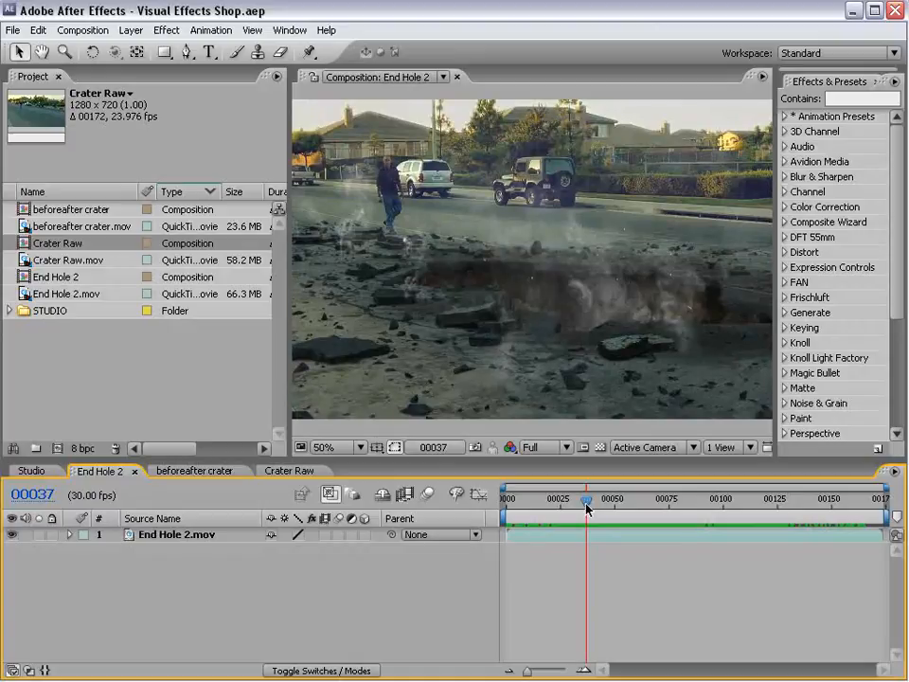
pyautogui.moveTo(586, 509); pyautogui.dragTo(614, 542)
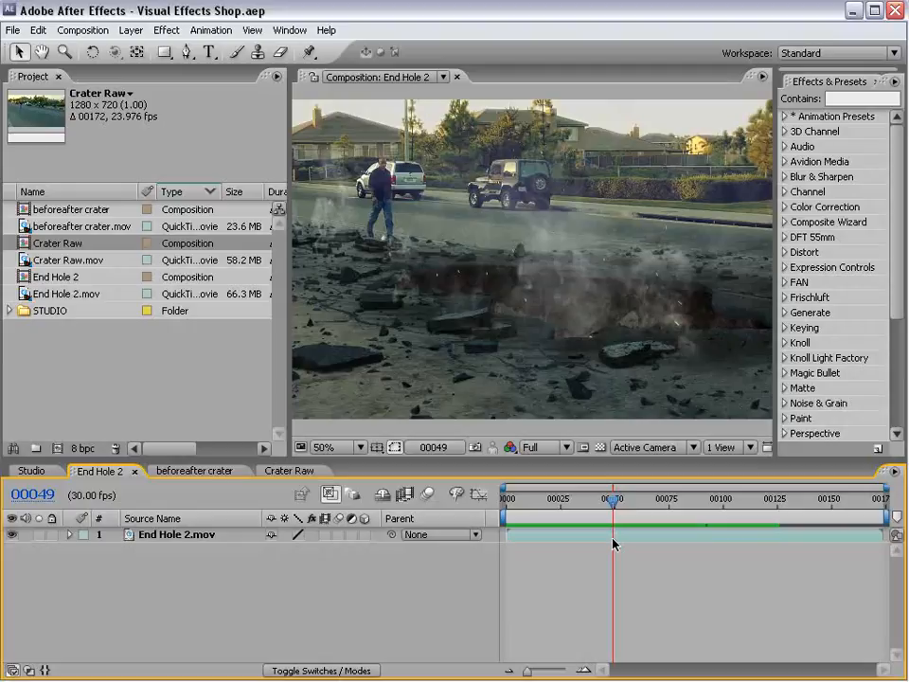
# Add the Crater Raw composition to the render queue and enlarge the queue area to show its settings.
pyautogui.click(286, 471)
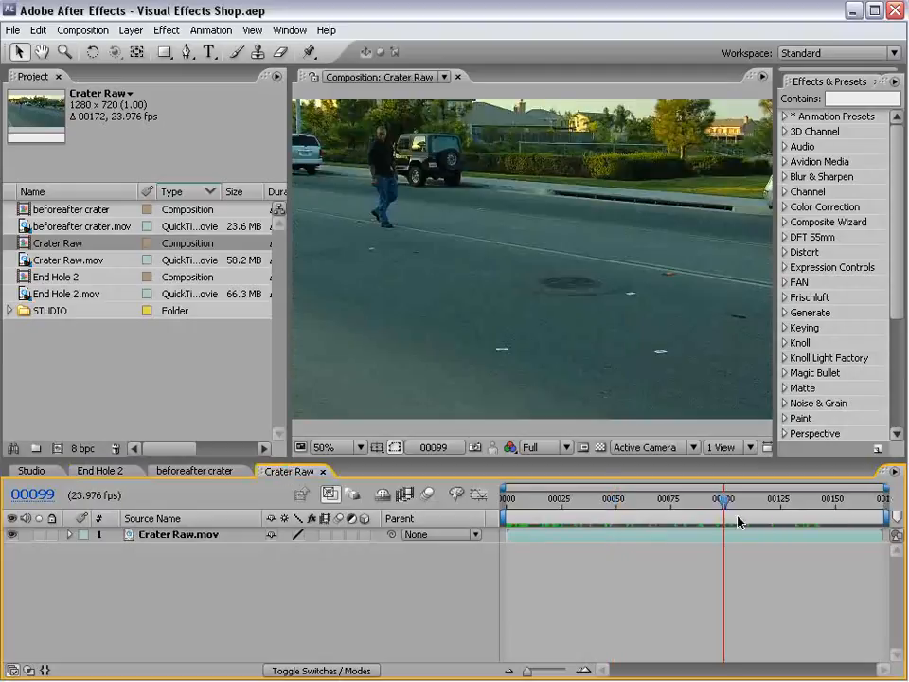
pyautogui.moveTo(517, 520); pyautogui.dragTo(807, 523)
pyautogui.click(82, 31)
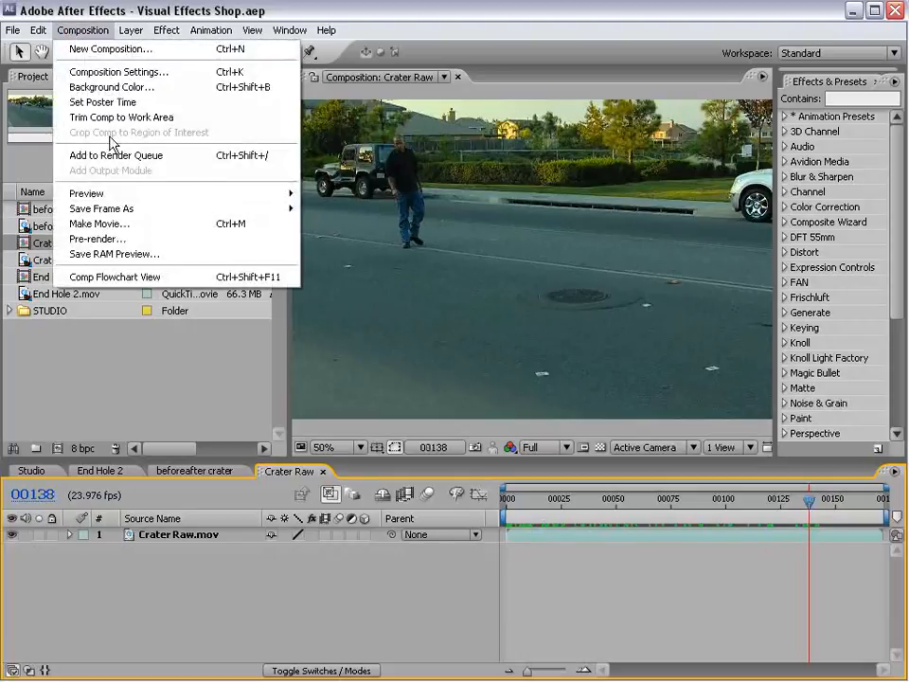
pyautogui.click(114, 156)
pyautogui.moveTo(260, 462); pyautogui.dragTo(220, 224)
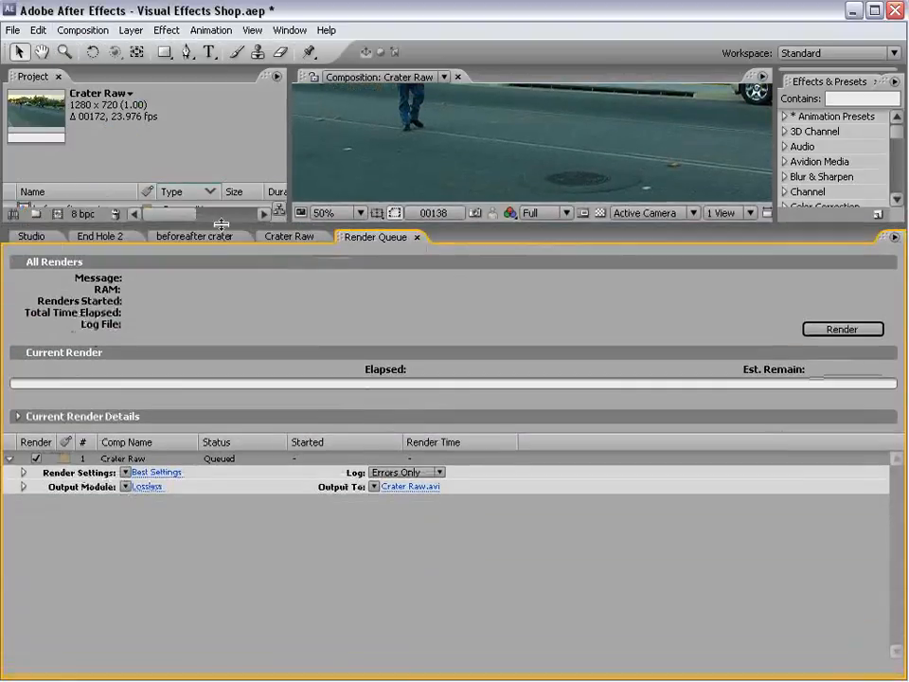
# Set the Crater Raw render's output format to JPEG Sequence with the JPEG quality near the maximum.
pyautogui.click(148, 487)
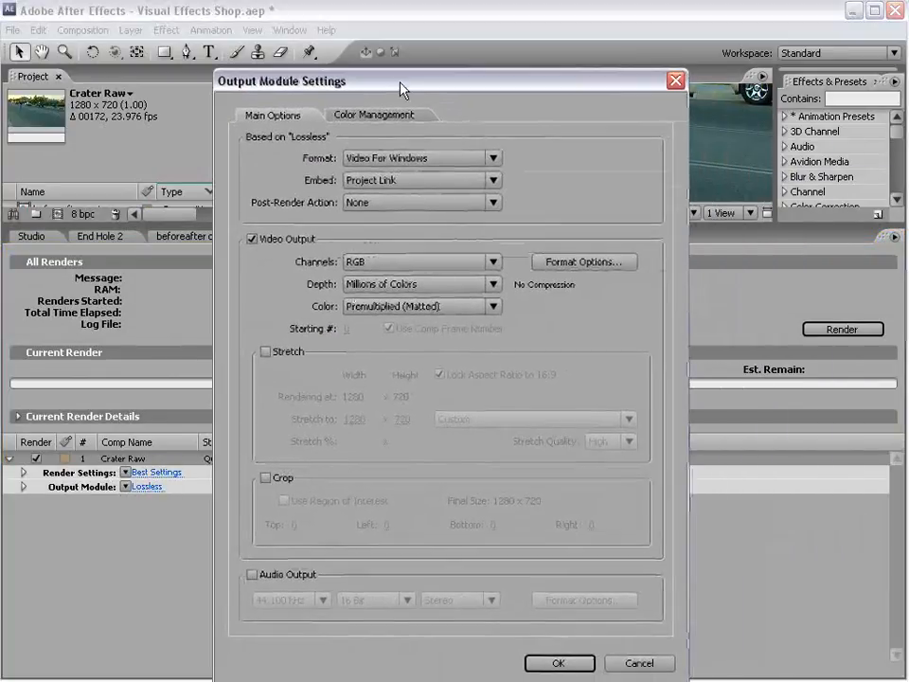
pyautogui.click(440, 158)
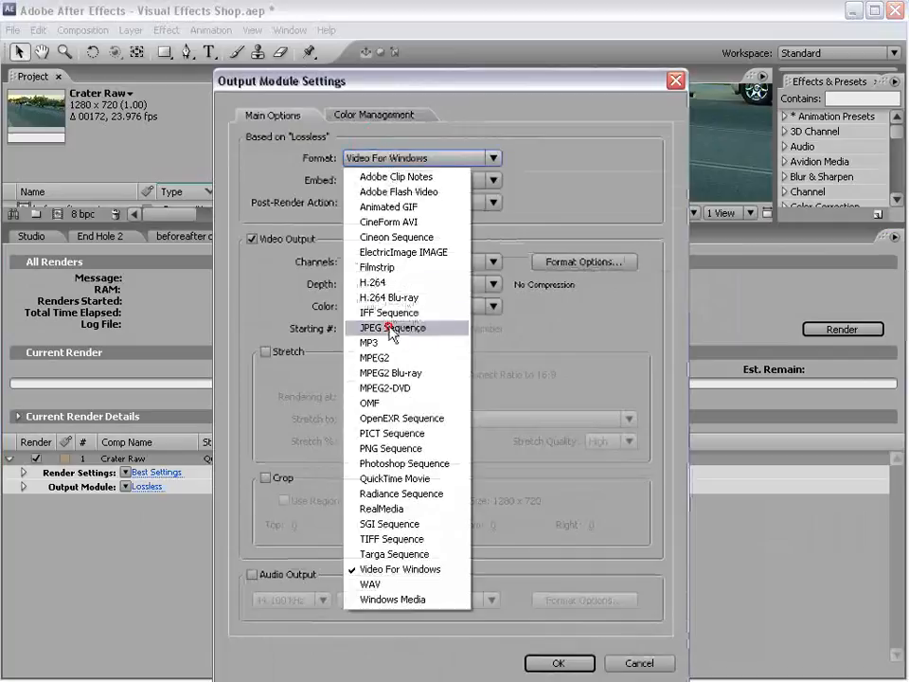
pyautogui.click(391, 328)
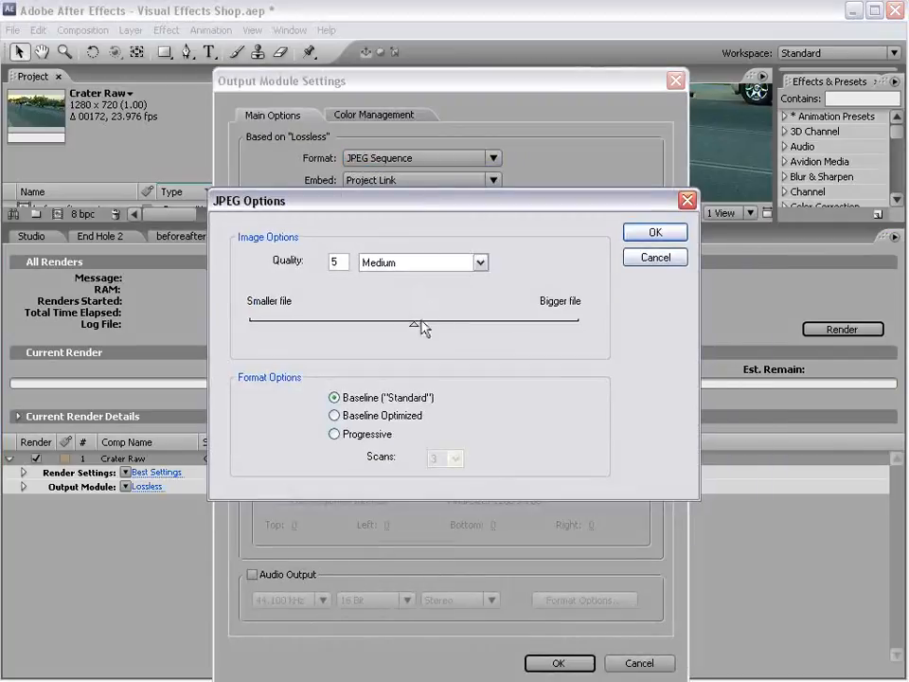
pyautogui.moveTo(417, 331); pyautogui.dragTo(535, 334)
pyautogui.moveTo(551, 330); pyautogui.dragTo(570, 323)
pyautogui.click(652, 238)
pyautogui.click(556, 661)
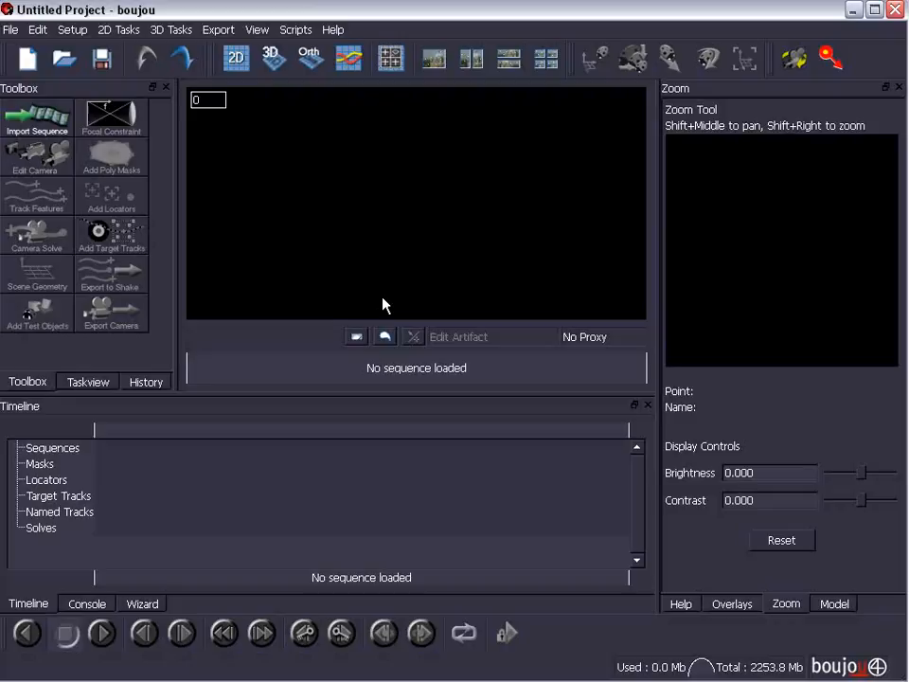
# In boujou, import the Crater Raw image sequence starting at Crater Raw_00000.jpg, using frames 0 to 171, Free Move and Not Interlaced.
pyautogui.click(38, 118)
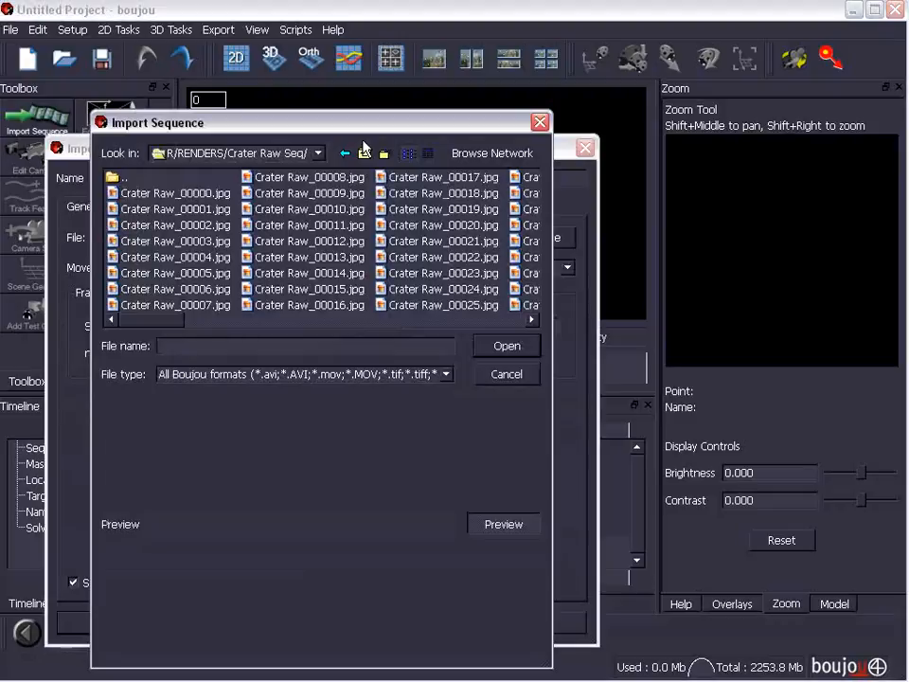
pyautogui.click(125, 193)
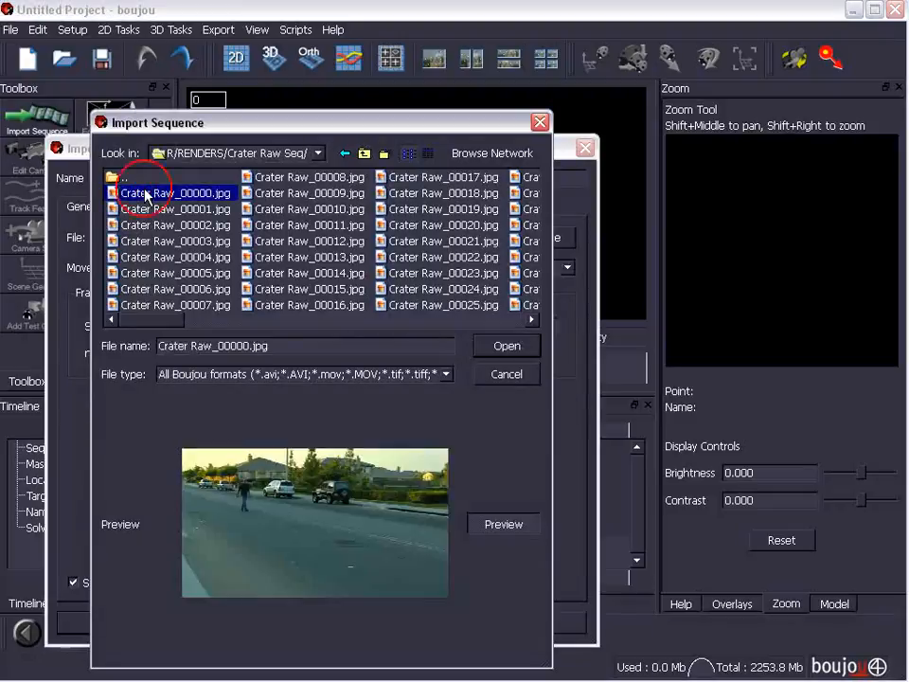
pyautogui.click(494, 346)
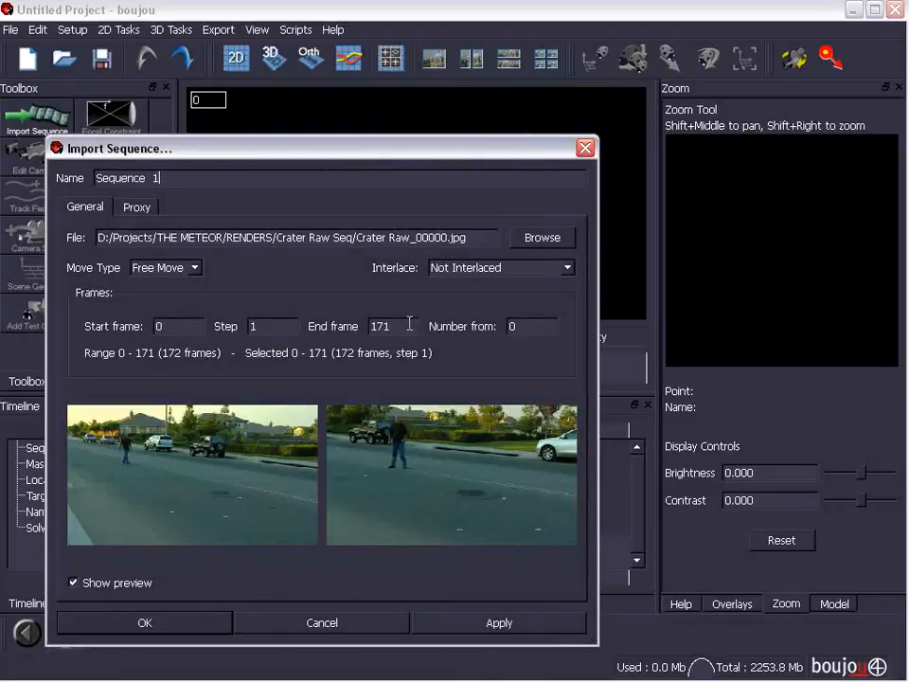
pyautogui.click(154, 626)
# Draw a closed polygon mask around the walking man at frame 0 of the sequence.
pyautogui.moveTo(209, 361); pyautogui.dragTo(161, 381)
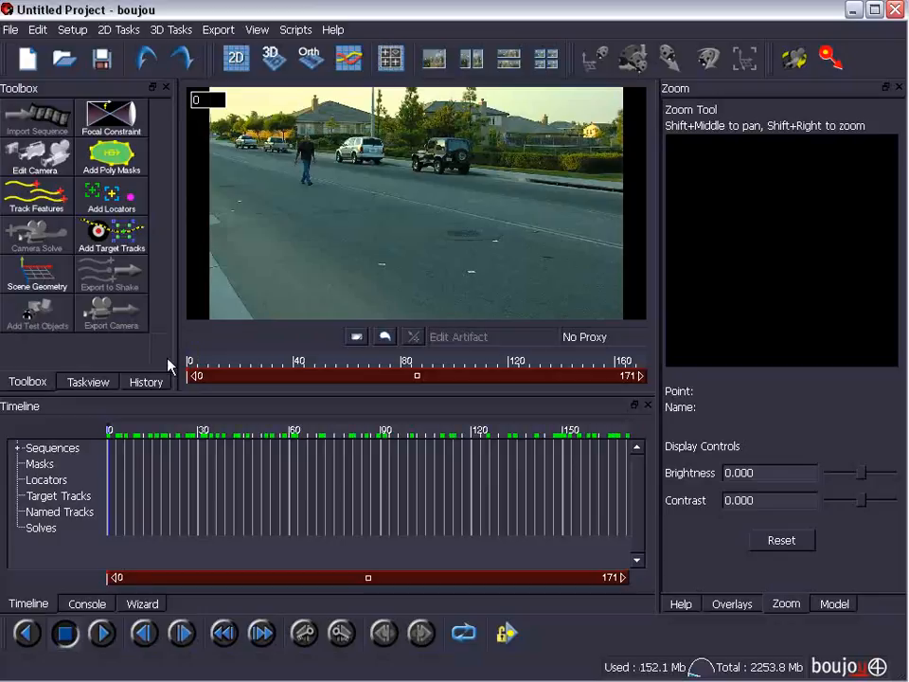
pyautogui.click(202, 369)
pyautogui.moveTo(203, 370); pyautogui.dragTo(305, 365)
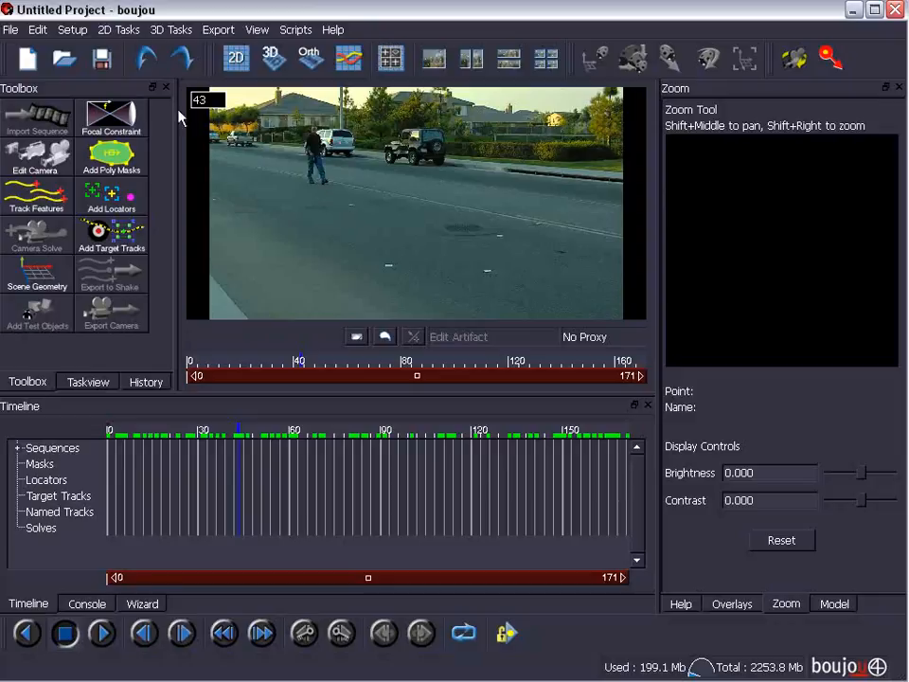
pyautogui.click(97, 166)
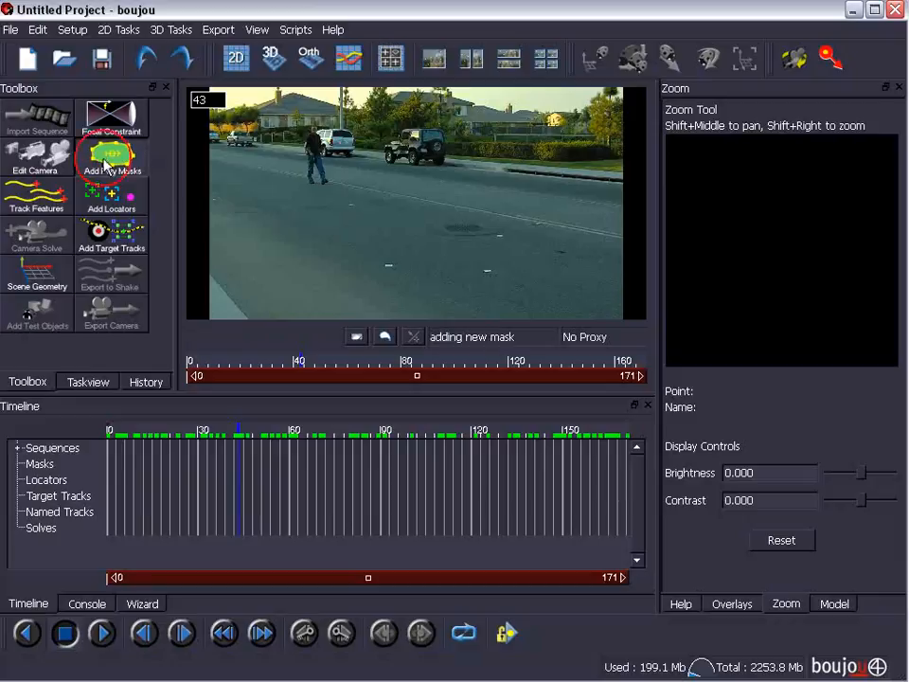
pyautogui.click(297, 125)
pyautogui.click(284, 146)
pyautogui.click(294, 192)
pyautogui.click(326, 186)
pyautogui.click(329, 142)
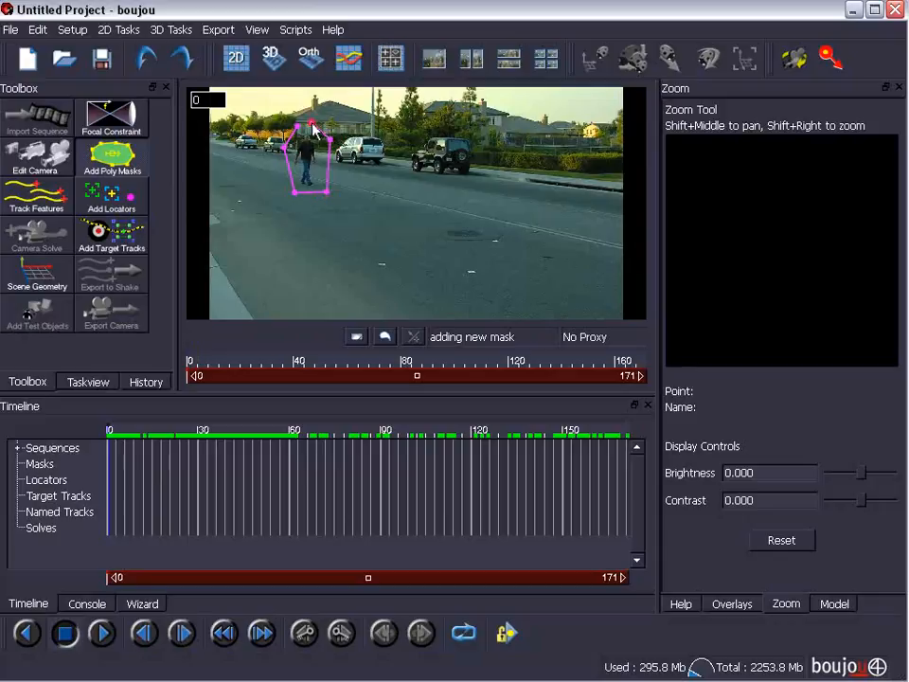
pyautogui.click(297, 125)
# Reposition and reshape the man's mask at intervals up to frame 49 so it follows his walk.
pyautogui.moveTo(223, 366); pyautogui.dragTo(266, 363)
pyautogui.moveTo(314, 152); pyautogui.dragTo(323, 161)
pyautogui.moveTo(254, 357); pyautogui.dragTo(317, 360)
pyautogui.moveTo(322, 161); pyautogui.dragTo(315, 154)
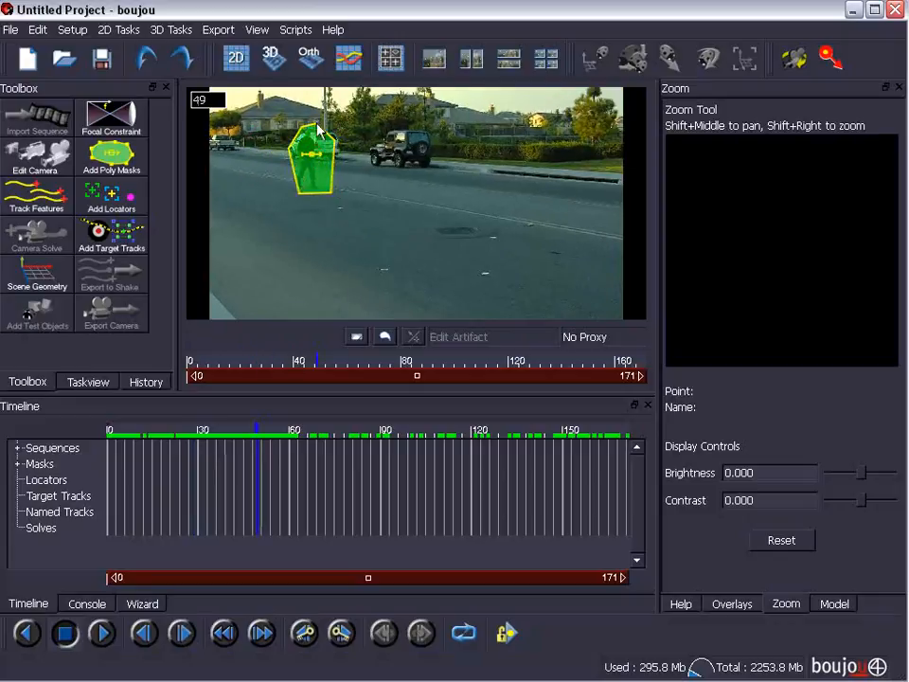
pyautogui.moveTo(300, 195); pyautogui.dragTo(290, 195)
pyautogui.moveTo(316, 154)
pyautogui.mouseDown()
pyautogui.moveTo(327, 169)
pyautogui.moveTo(317, 167)
pyautogui.mouseUp()
# Keep adjusting the man's mask through frames 121 and 170 so it covers him, and check it across the sequence.
pyautogui.moveTo(316, 359); pyautogui.dragTo(381, 359)
pyautogui.moveTo(313, 152); pyautogui.dragTo(309, 139)
pyautogui.moveTo(380, 358); pyautogui.dragTo(516, 360)
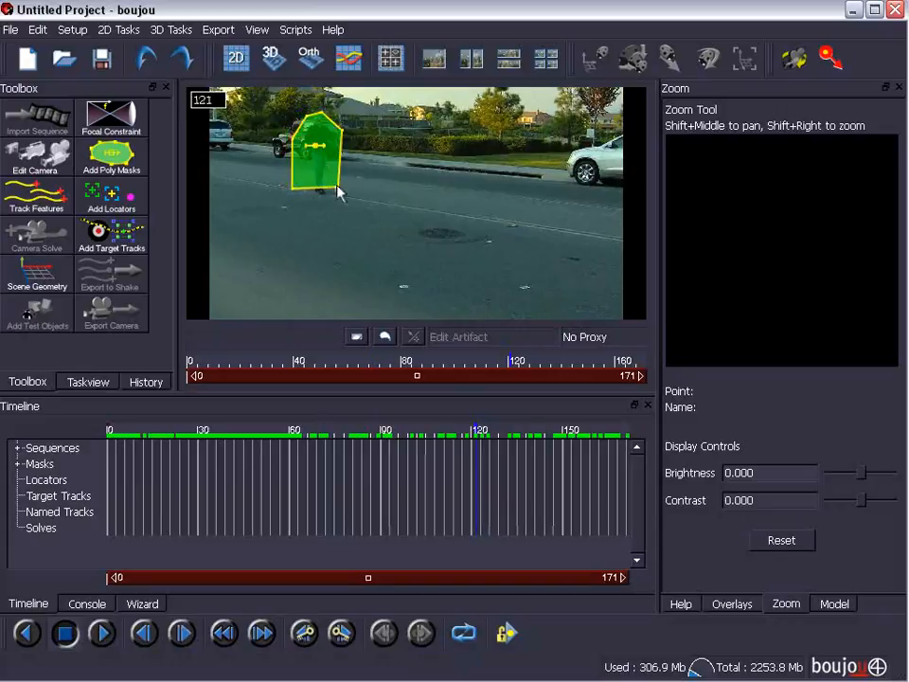
pyautogui.moveTo(342, 197); pyautogui.dragTo(347, 205)
pyautogui.moveTo(289, 199); pyautogui.dragTo(294, 199)
pyautogui.moveTo(514, 361); pyautogui.dragTo(648, 360)
pyautogui.moveTo(318, 149); pyautogui.dragTo(325, 144)
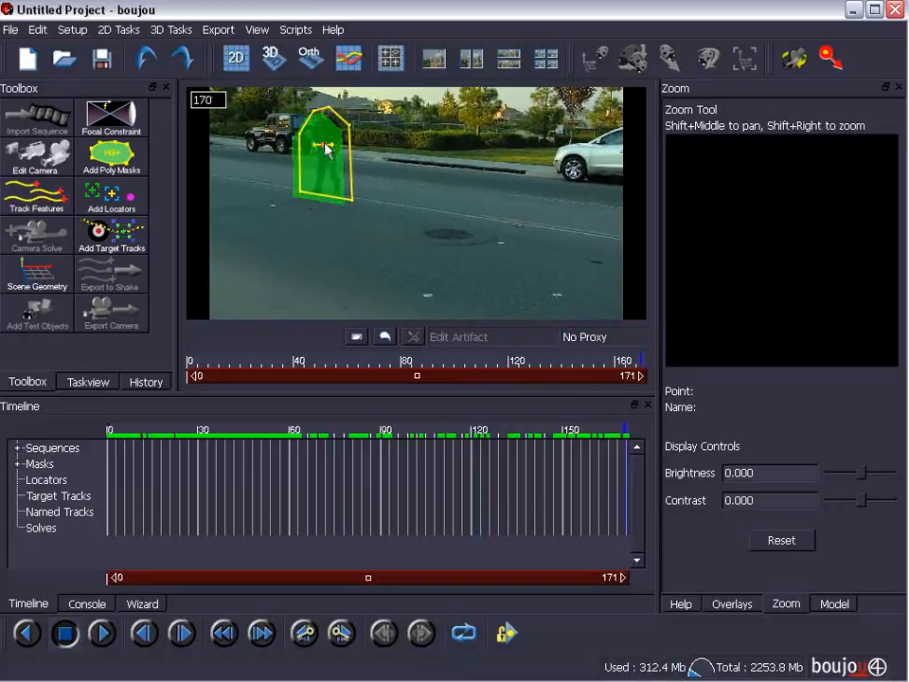
pyautogui.moveTo(625, 361); pyautogui.dragTo(246, 360)
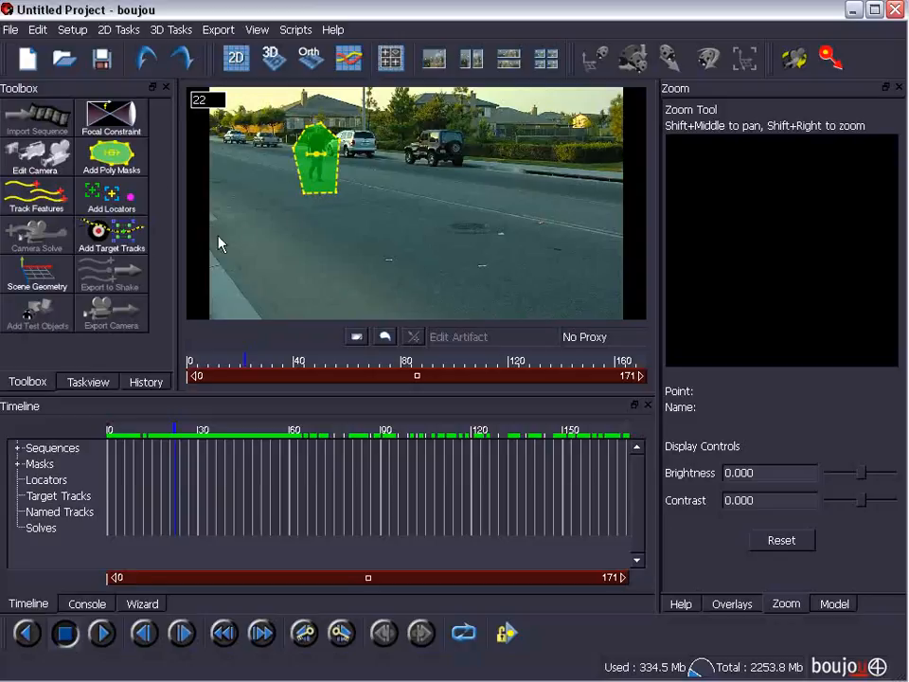
# Run feature tracking on all frames of the sequence with the mask in place.
pyautogui.click(32, 198)
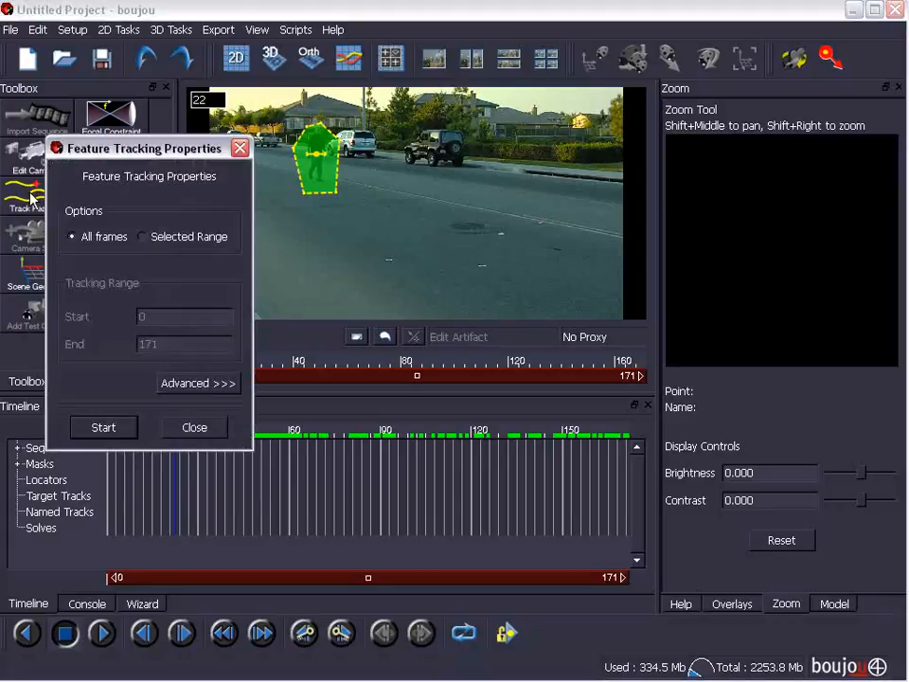
pyautogui.click(104, 428)
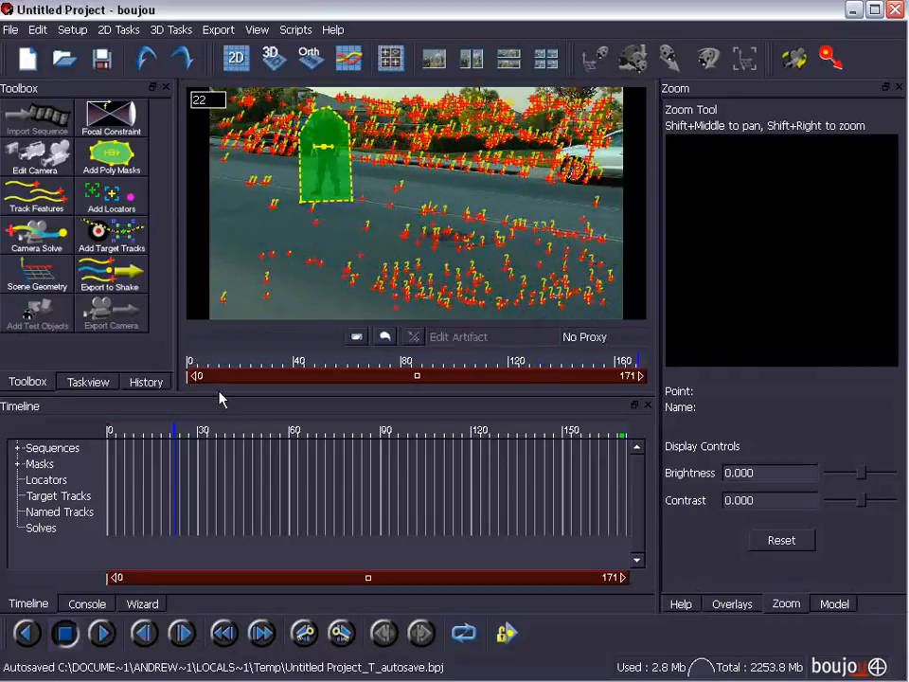
# Scrub through the tracked sequence and examine the feature tracks on the road and in the background.
pyautogui.moveTo(170, 430); pyautogui.dragTo(499, 437)
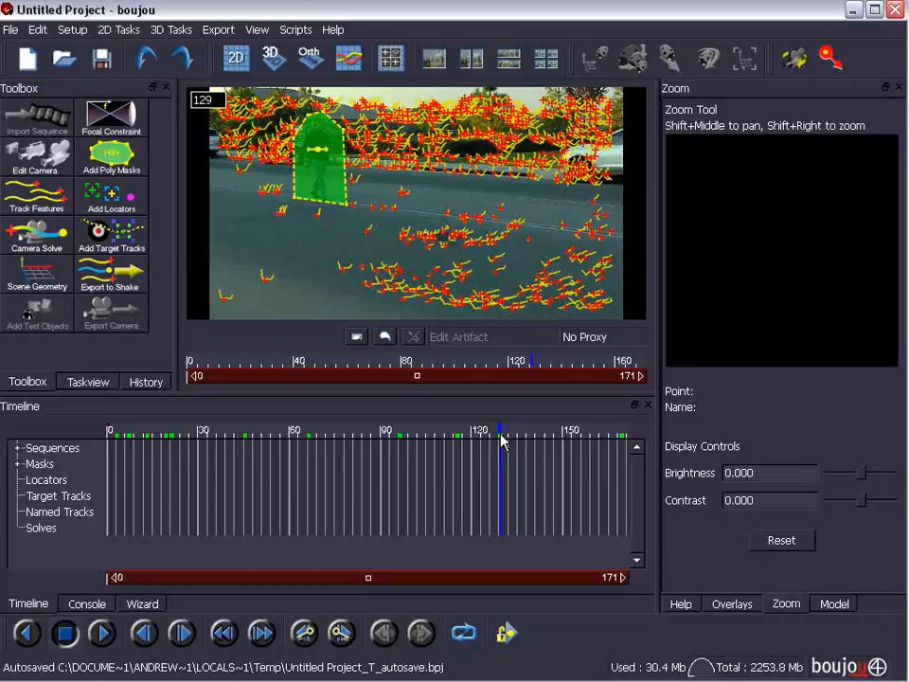
pyautogui.click(268, 277)
pyautogui.moveTo(464, 432); pyautogui.dragTo(368, 433)
pyautogui.click(488, 114)
pyautogui.click(455, 122)
pyautogui.click(467, 132)
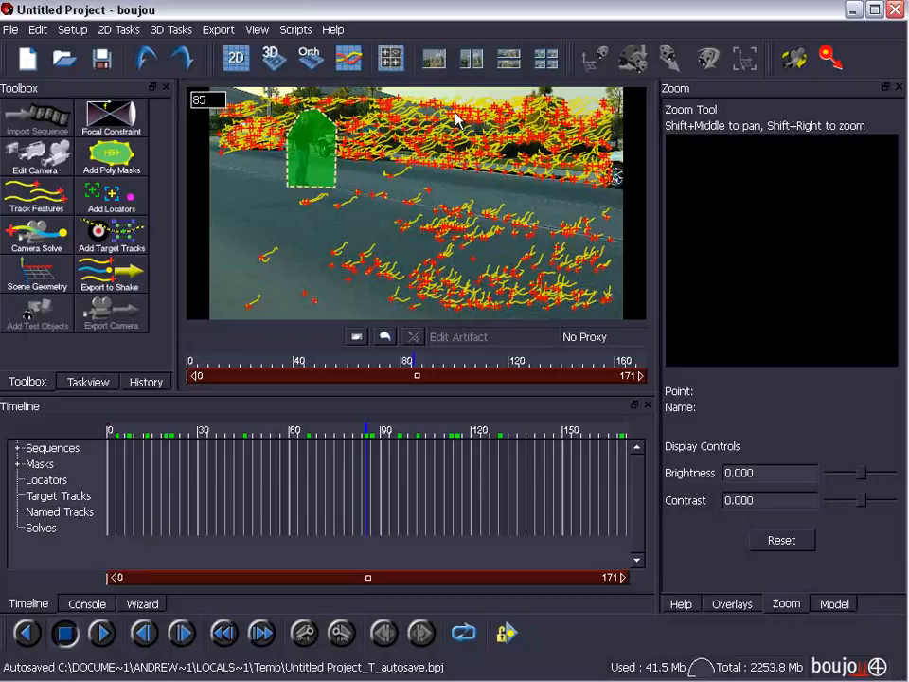
# Return to frame 0 and run the camera solve on all frames.
pyautogui.moveTo(414, 362); pyautogui.dragTo(187, 379)
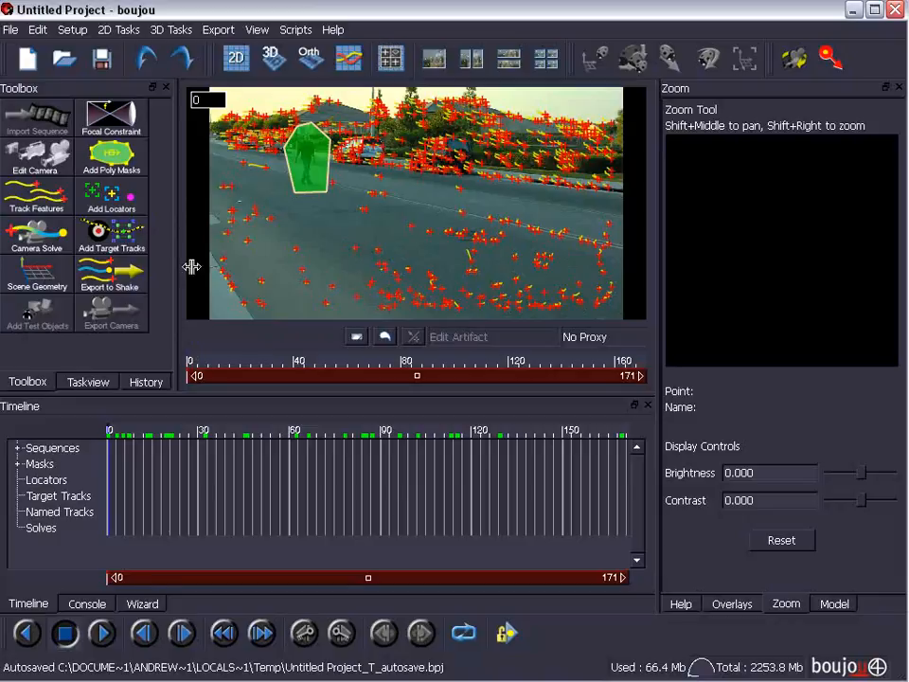
pyautogui.click(40, 248)
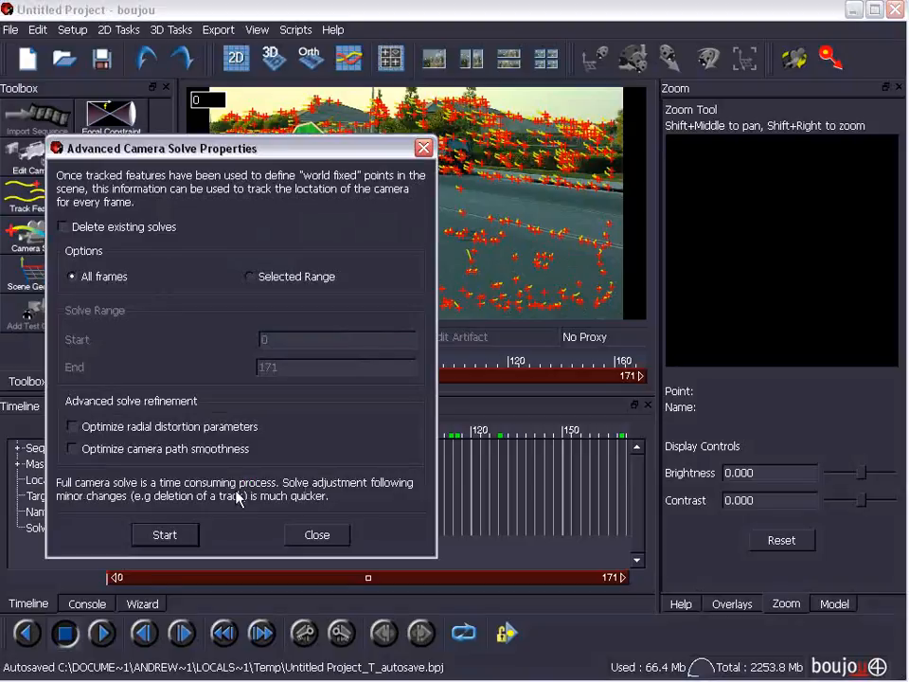
pyautogui.click(167, 537)
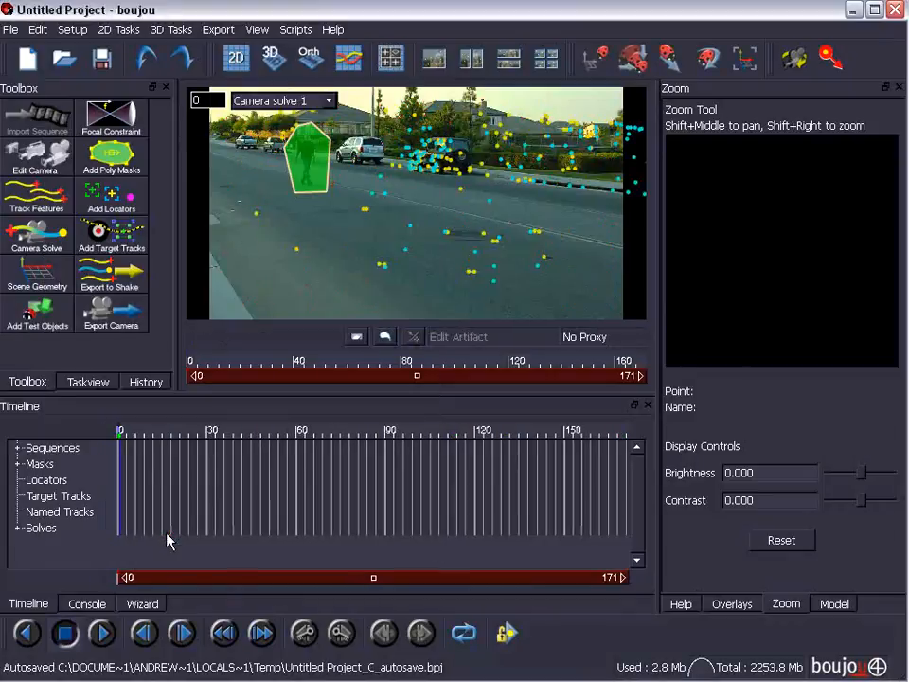
# Examine the solved points over the footage and the camera in the 3D view, finishing in the 2D view at frame 11.
pyautogui.moveTo(197, 361); pyautogui.dragTo(232, 335)
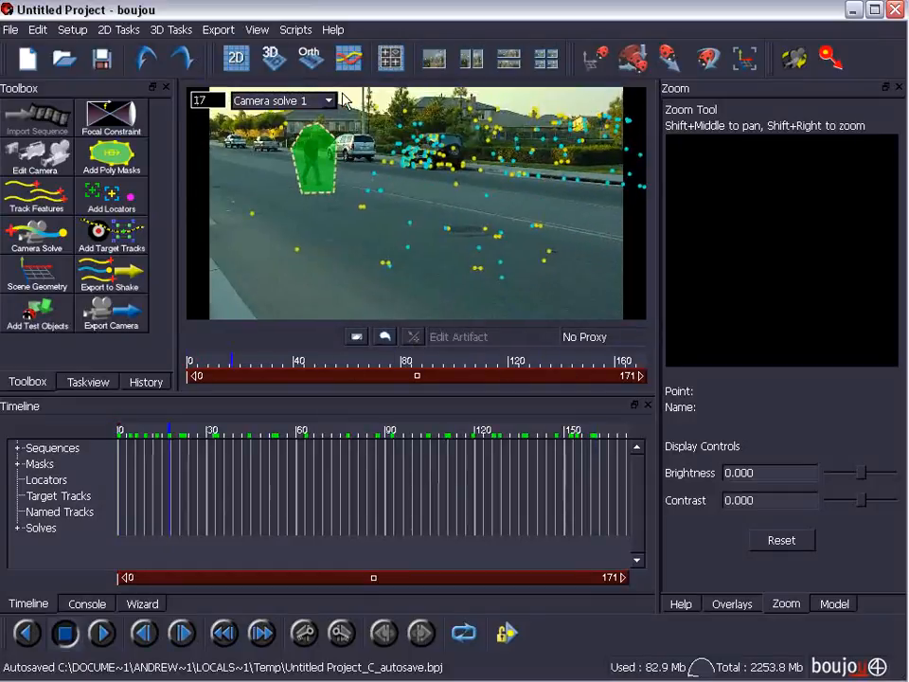
pyautogui.click(272, 52)
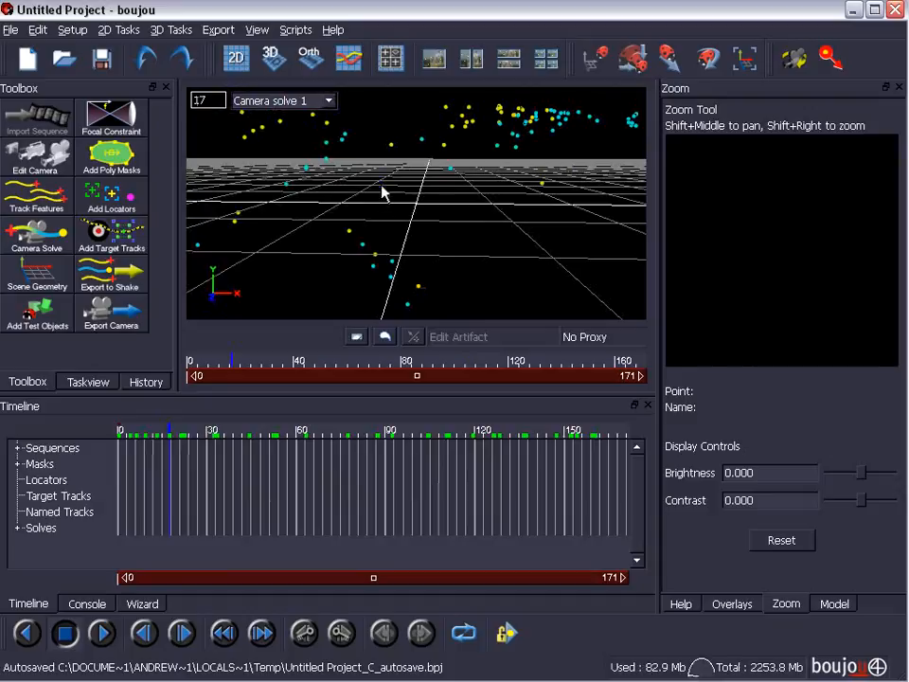
pyautogui.moveTo(392, 199); pyautogui.dragTo(383, 278, button='middle')
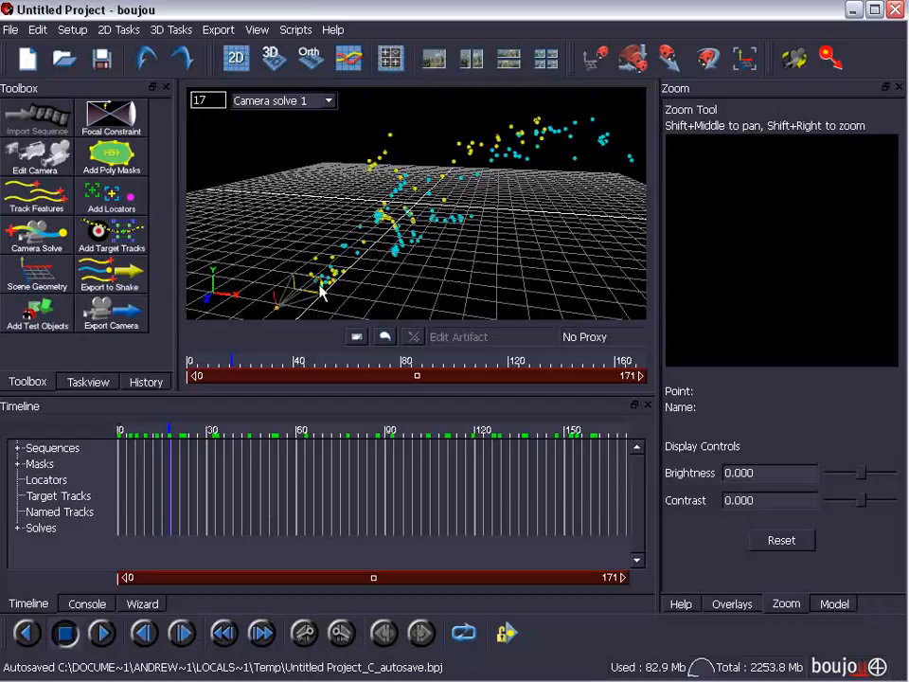
pyautogui.click(236, 59)
pyautogui.moveTo(219, 375)
pyautogui.mouseDown()
pyautogui.moveTo(284, 366)
pyautogui.moveTo(574, 367)
pyautogui.moveTo(349, 281)
pyautogui.moveTo(201, 10)
pyautogui.mouseUp()
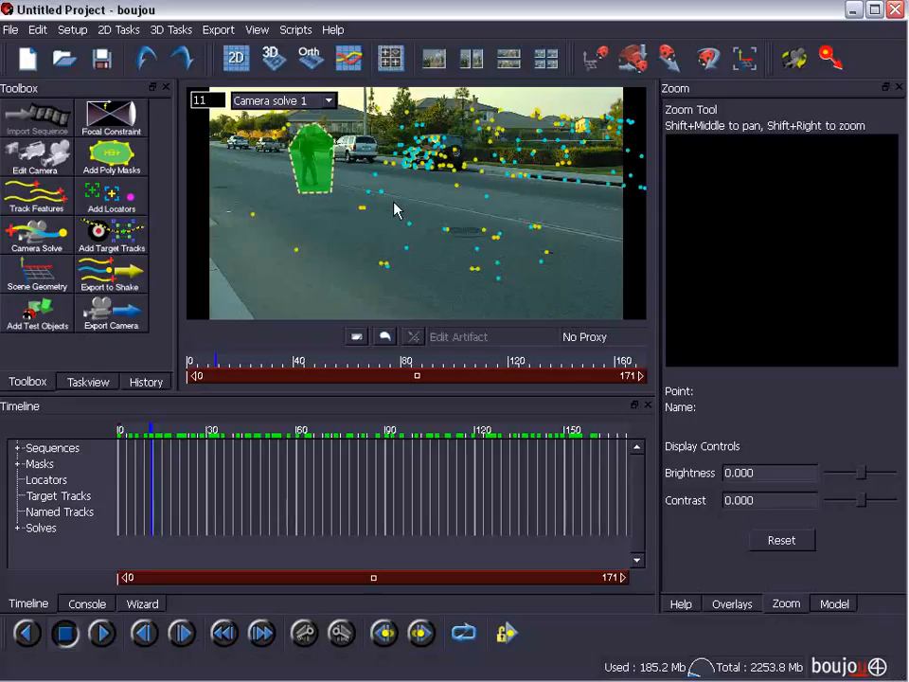
# Open the scene geometry settings and select two solved points along the far side of the road.
pyautogui.click(161, 31)
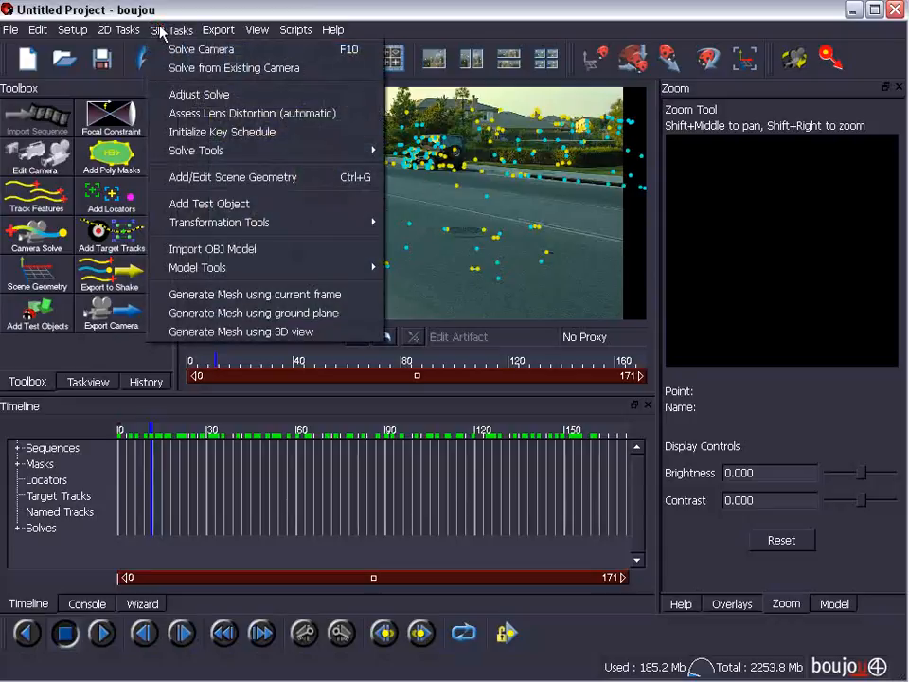
pyautogui.click(281, 182)
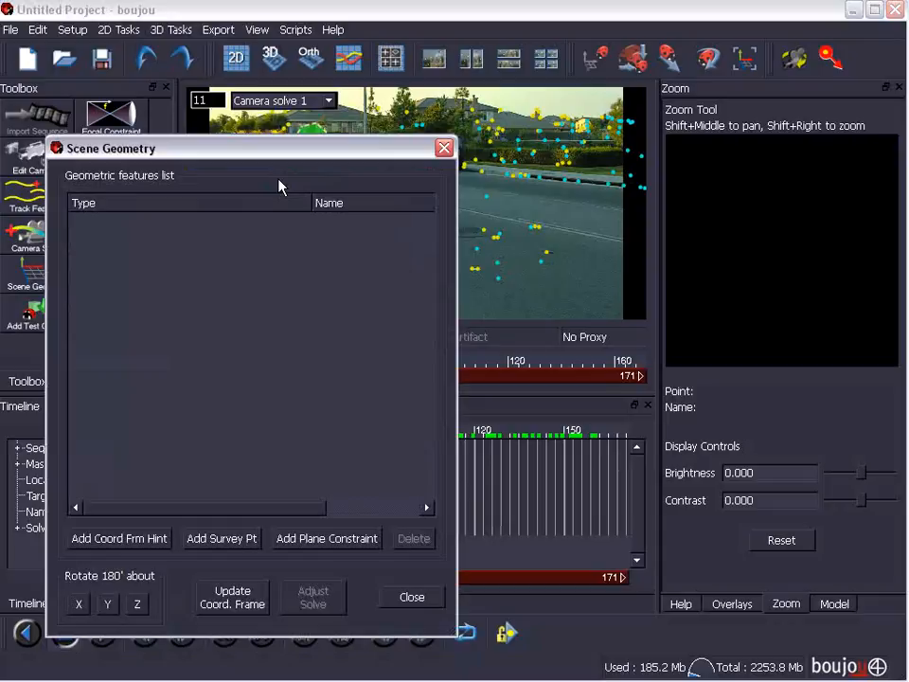
pyautogui.moveTo(251, 148); pyautogui.dragTo(375, 374)
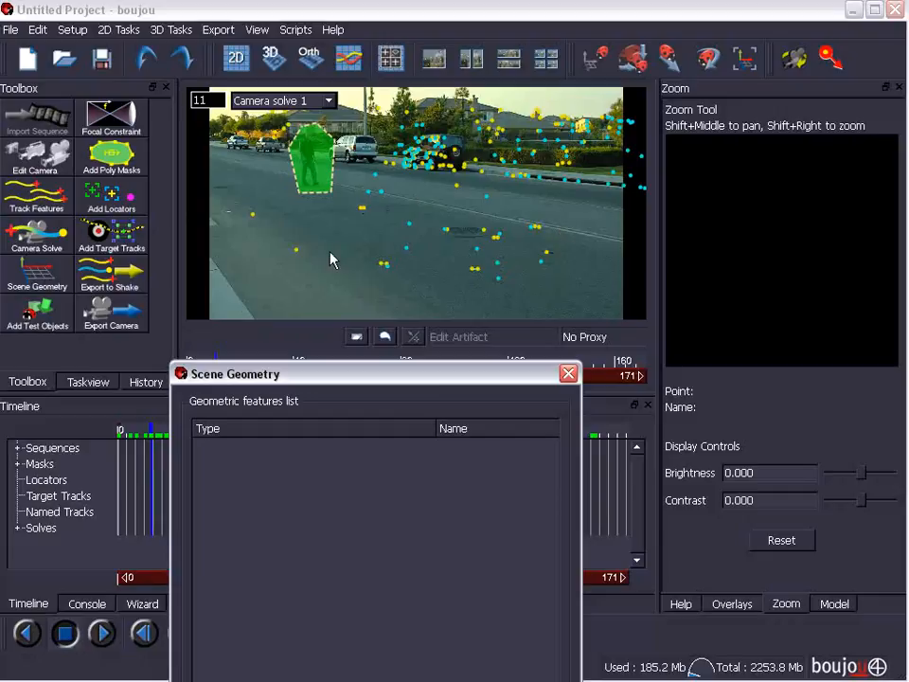
pyautogui.moveTo(375, 378); pyautogui.dragTo(270, 234)
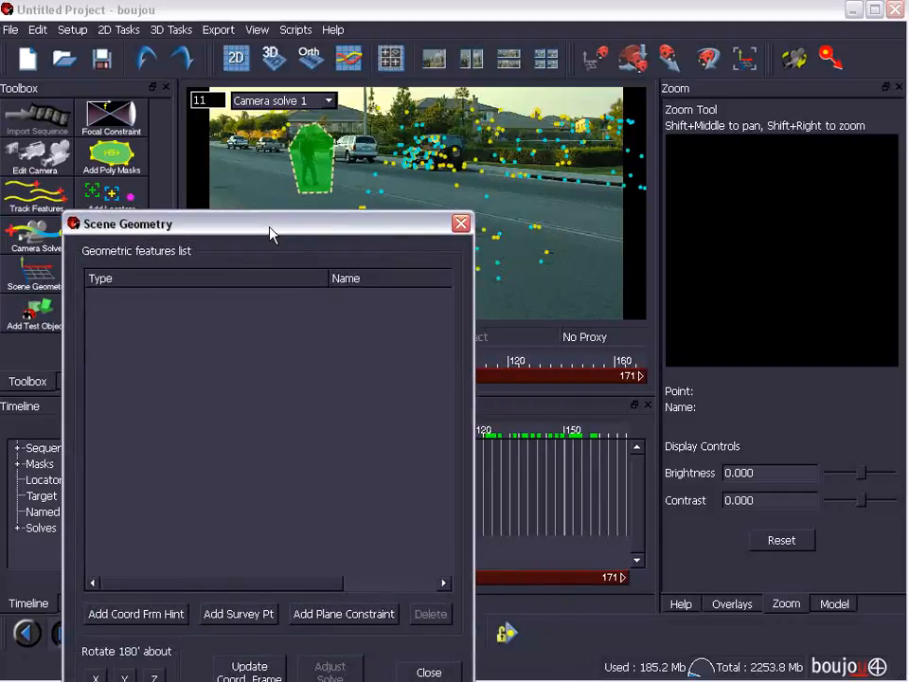
pyautogui.moveTo(270, 233); pyautogui.dragTo(423, 294)
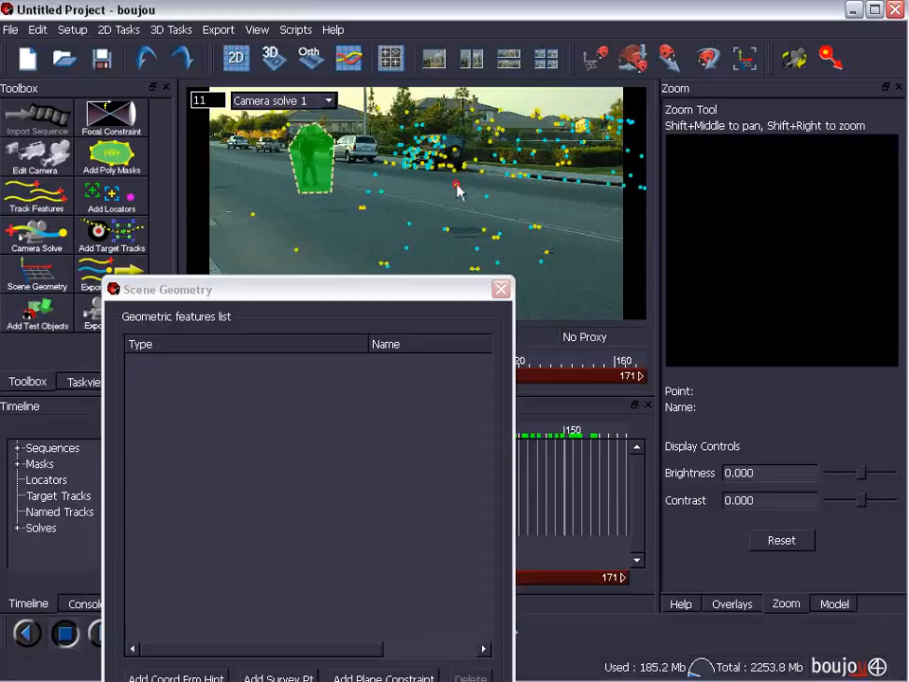
pyautogui.click(386, 212)
pyautogui.moveTo(541, 200); pyautogui.dragTo(432, 152)
pyautogui.moveTo(385, 290); pyautogui.dragTo(340, 114)
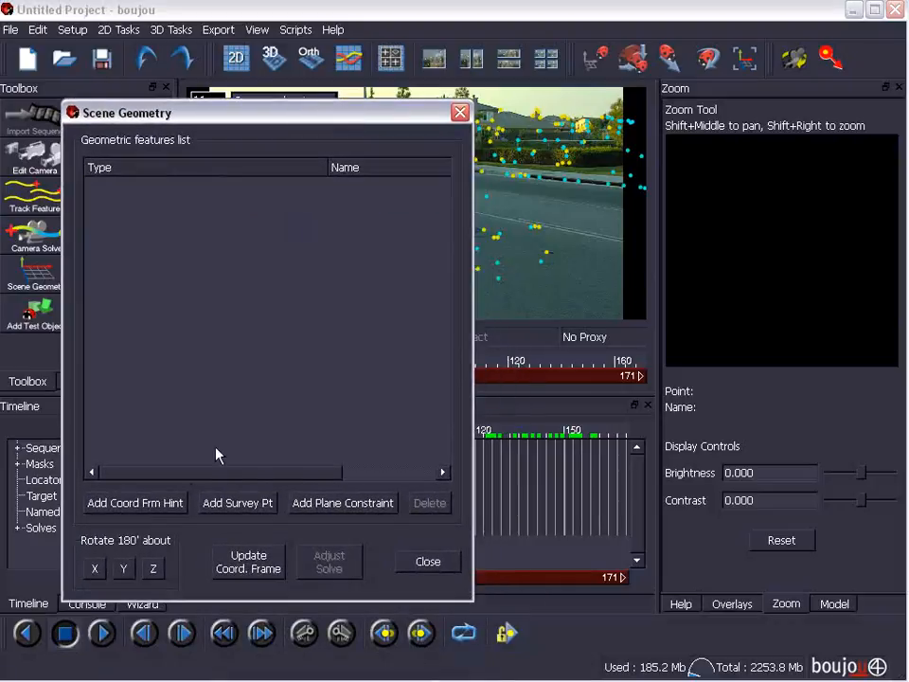
# Add a coordinate frame hint connected to the two selected tracks, set its type to x-axis and close the settings.
pyautogui.click(134, 508)
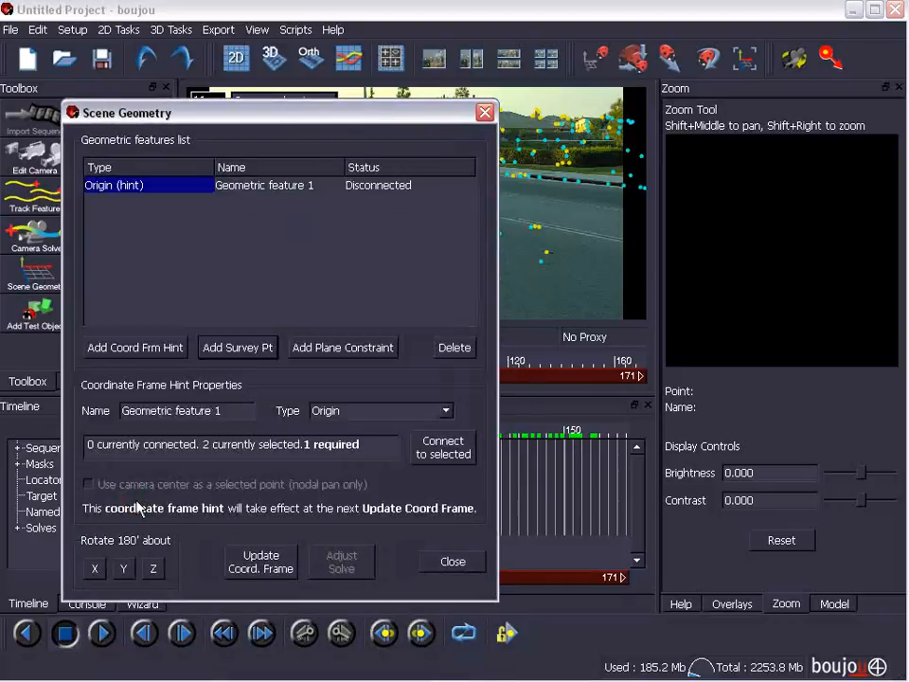
pyautogui.click(441, 446)
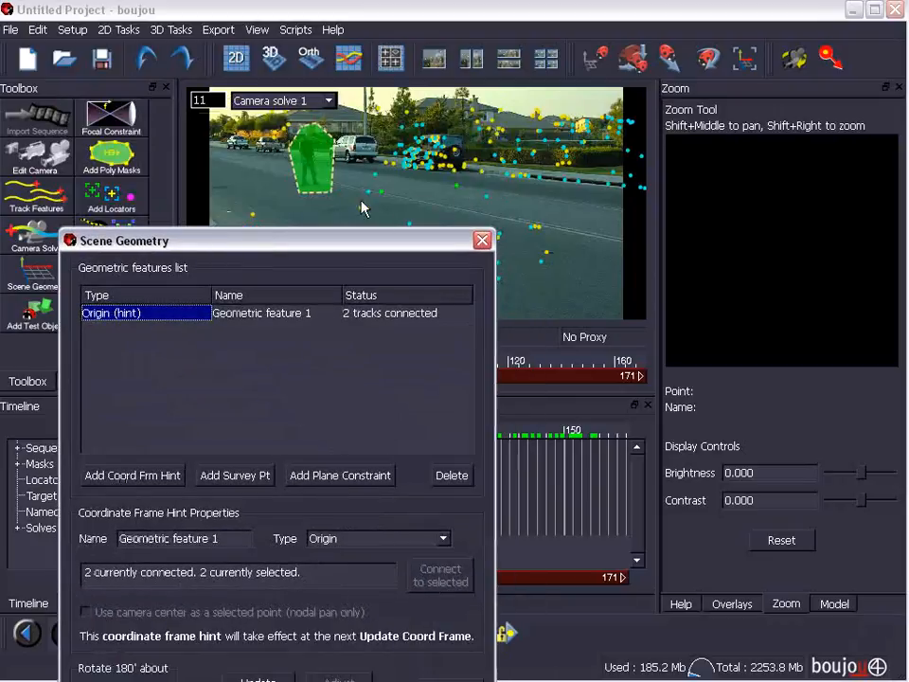
pyautogui.moveTo(223, 248); pyautogui.dragTo(213, 202)
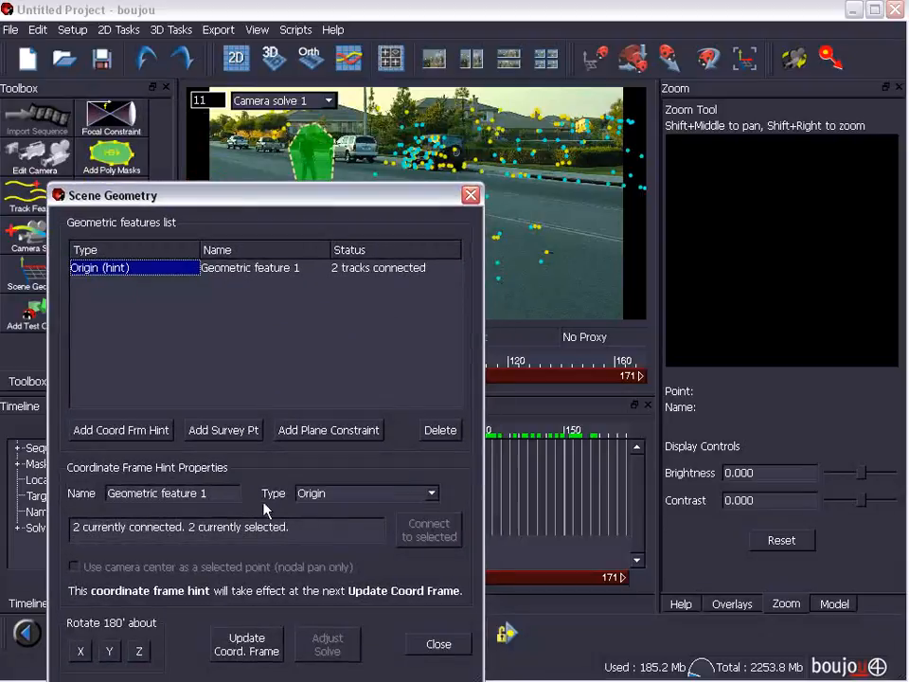
pyautogui.click(433, 493)
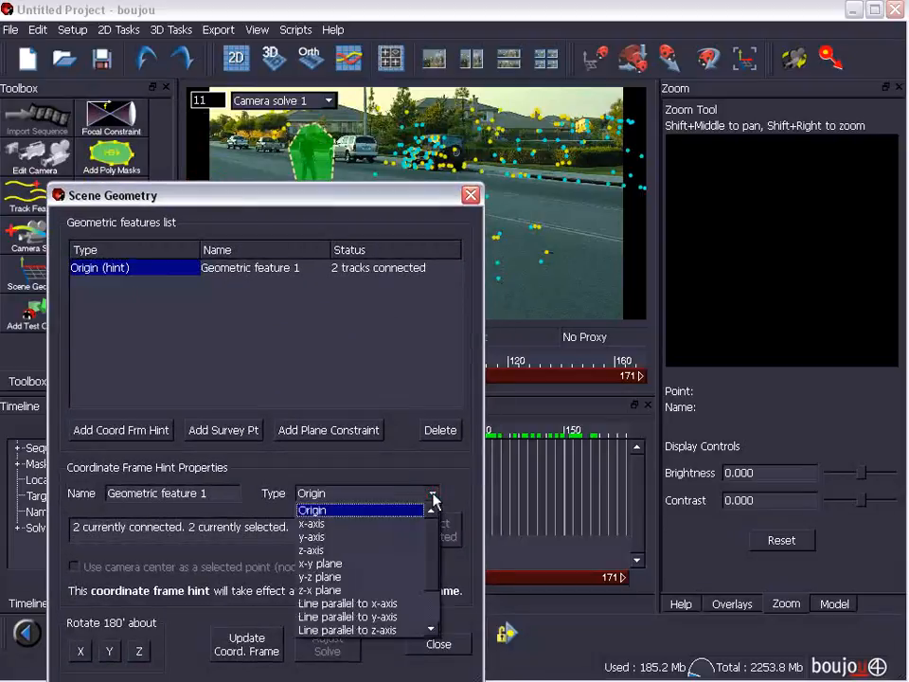
pyautogui.click(343, 524)
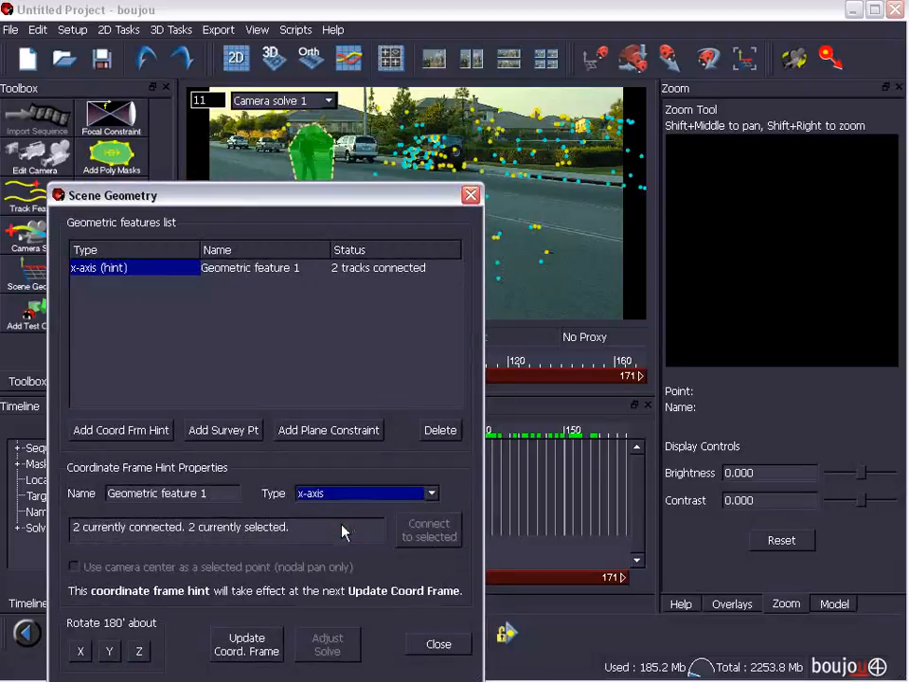
pyautogui.click(465, 652)
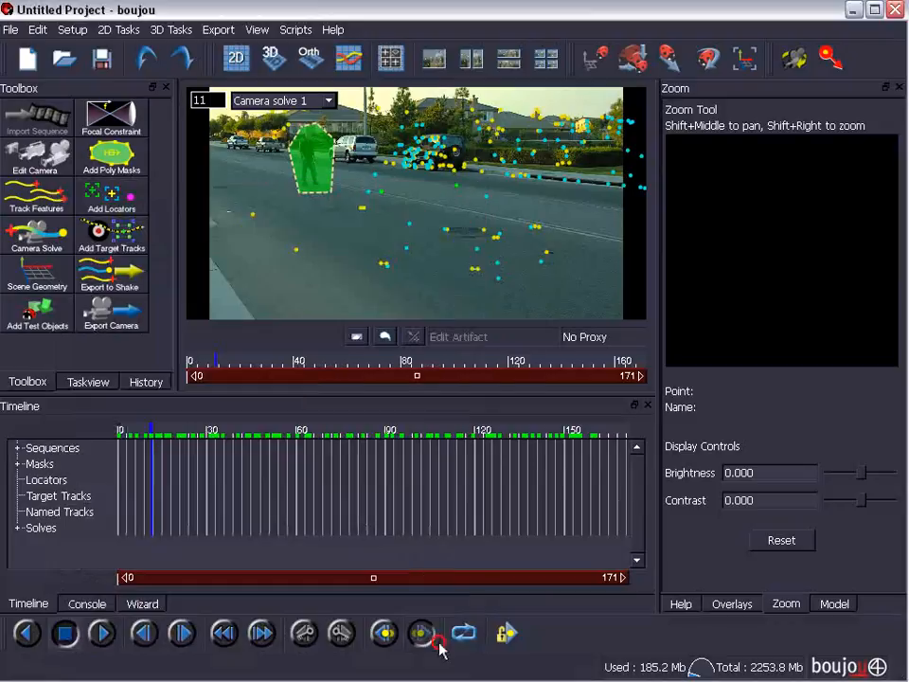
# Inspect the orientation of the point cloud and camera in the 3D view, and return to the 2D footage view.
pyautogui.click(275, 58)
pyautogui.moveTo(300, 262); pyautogui.dragTo(293, 190)
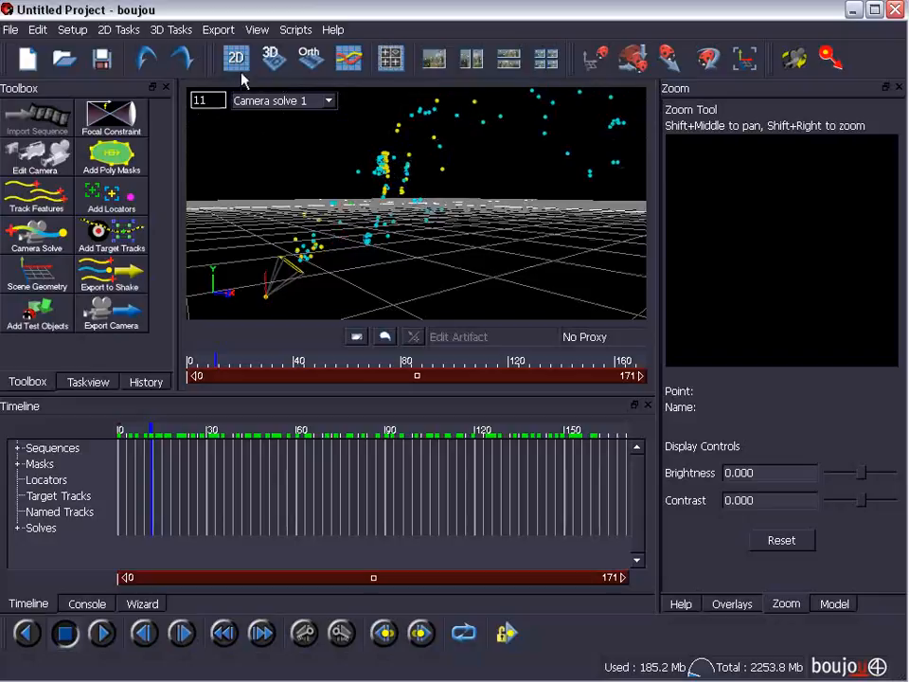
pyautogui.click(238, 63)
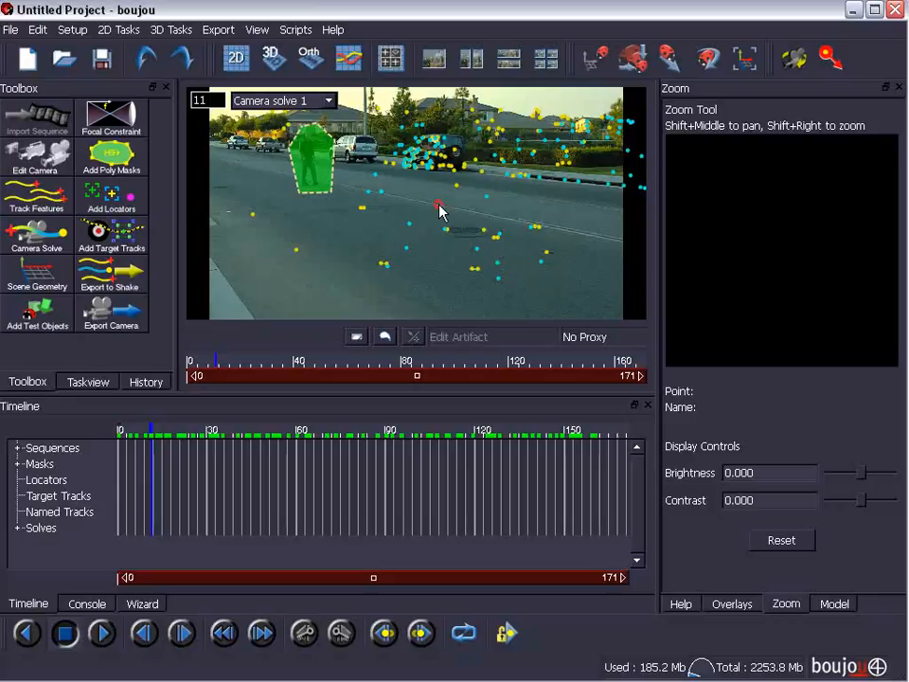
pyautogui.moveTo(377, 190); pyautogui.dragTo(472, 196)
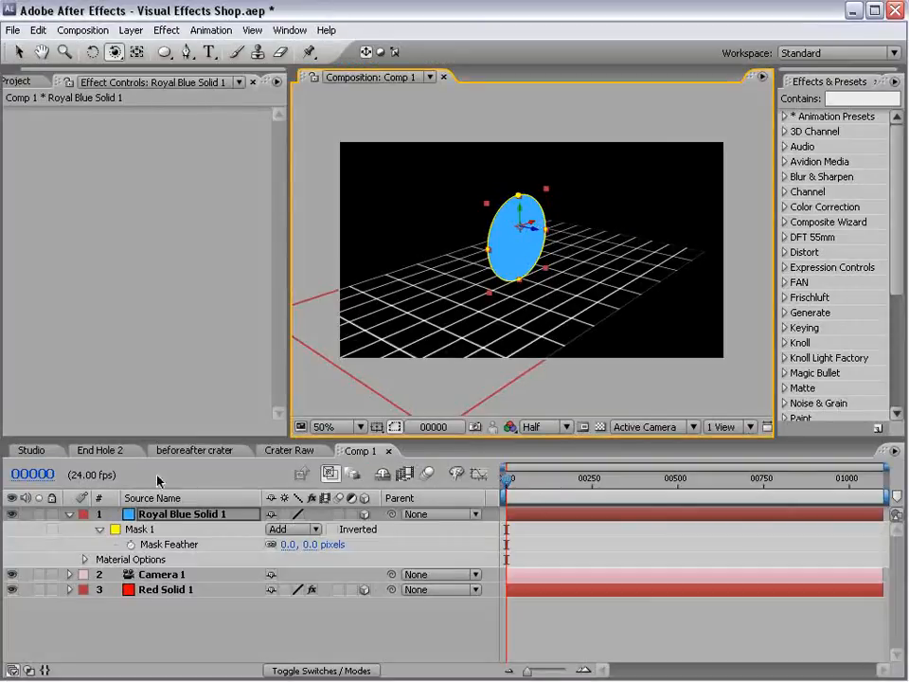
# Switch to After Effects and orbit around the blue circular solid to examine its axes relative to the grid.
pyautogui.click(172, 513)
pyautogui.moveTo(531, 300); pyautogui.dragTo(594, 324)
pyautogui.press('v')
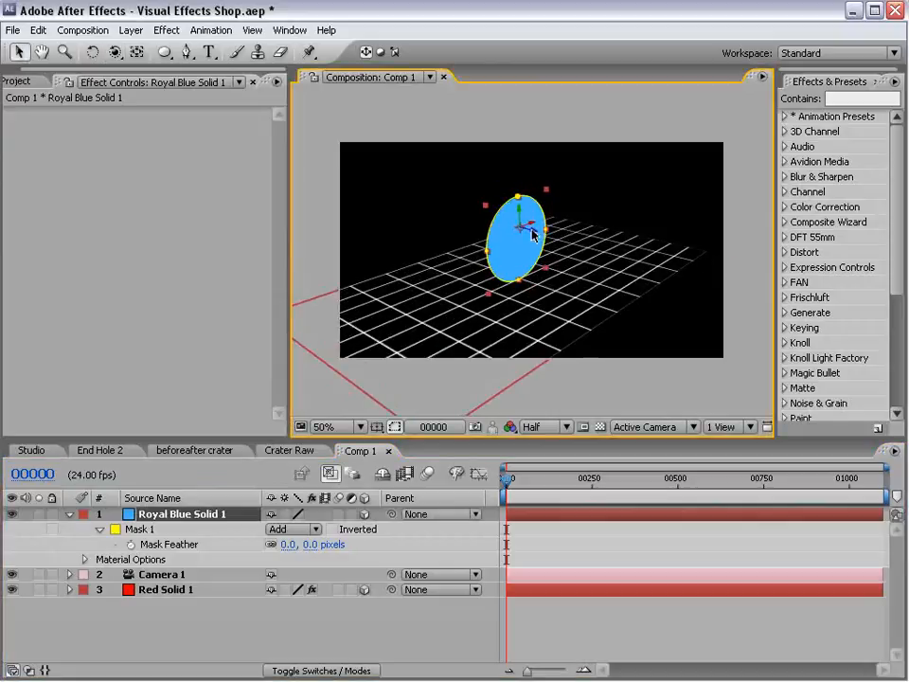
pyautogui.moveTo(502, 219); pyautogui.dragTo(465, 218)
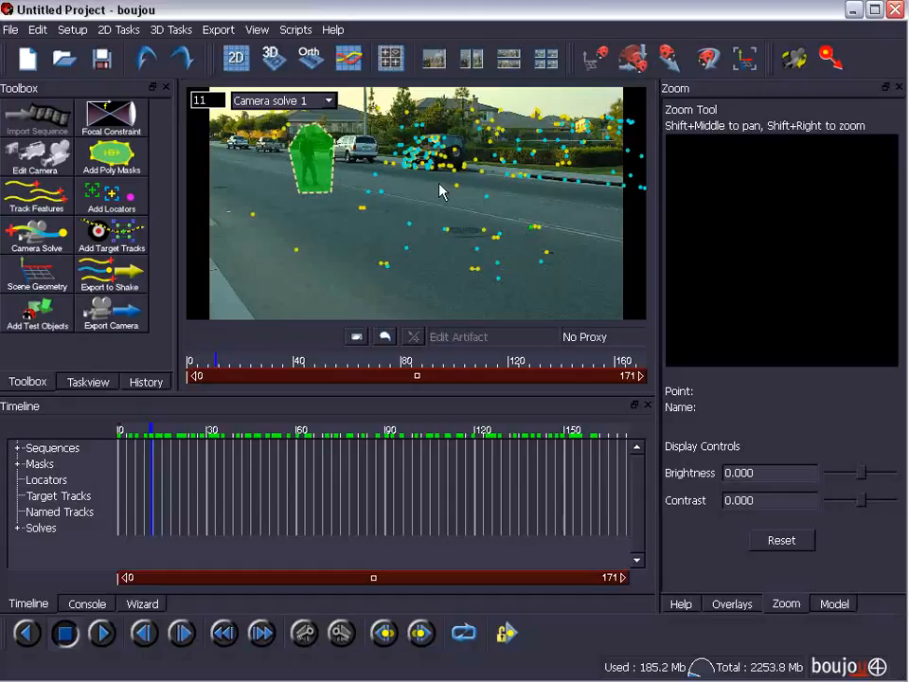
# Switch back to boujou, reopen the scene geometry settings and add a second coordinate frame hint.
pyautogui.click(183, 33)
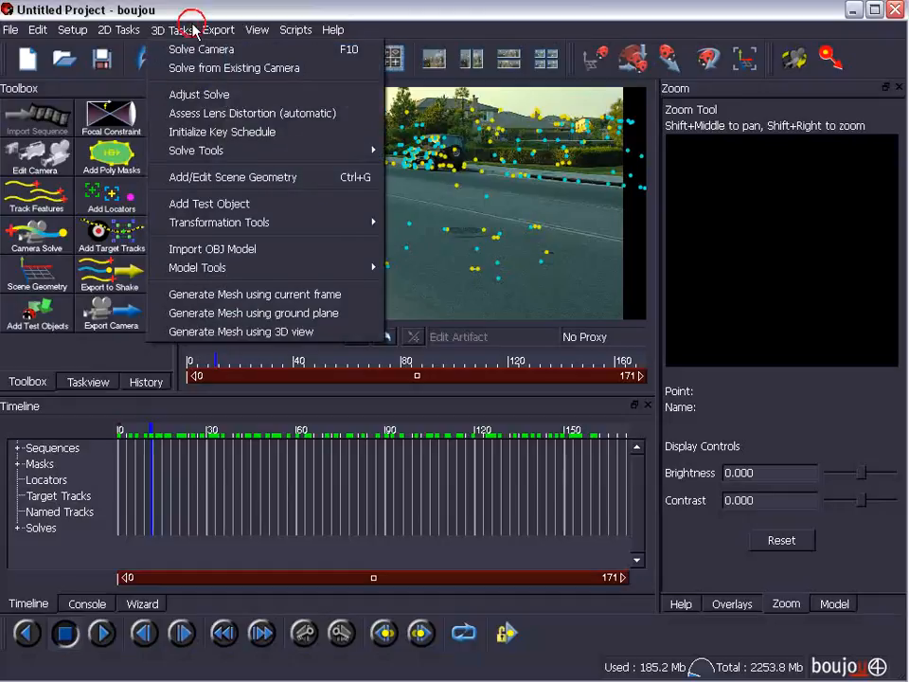
pyautogui.click(223, 175)
pyautogui.moveTo(227, 201); pyautogui.dragTo(213, 122)
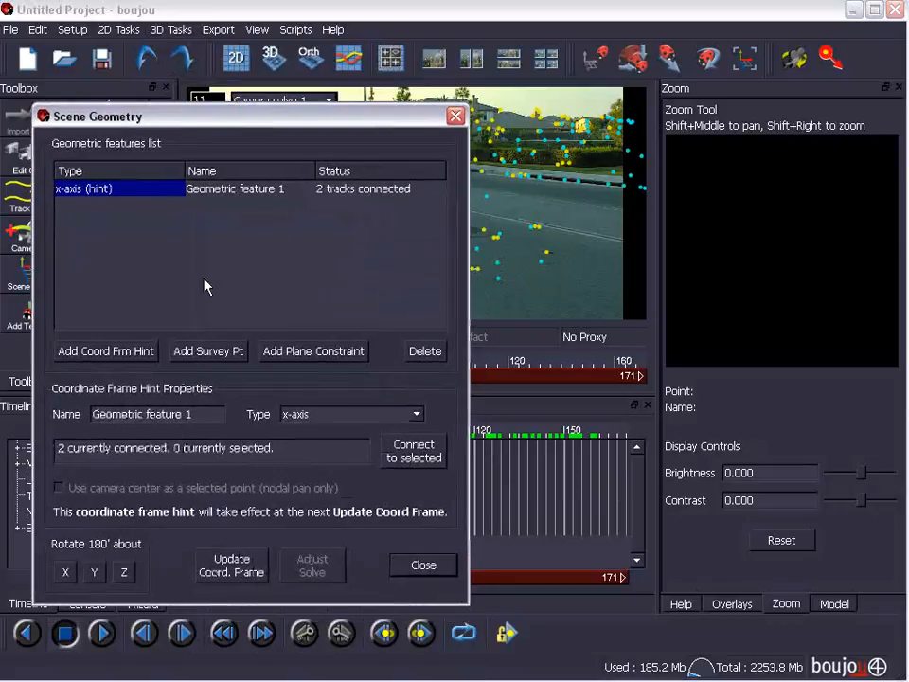
pyautogui.click(113, 351)
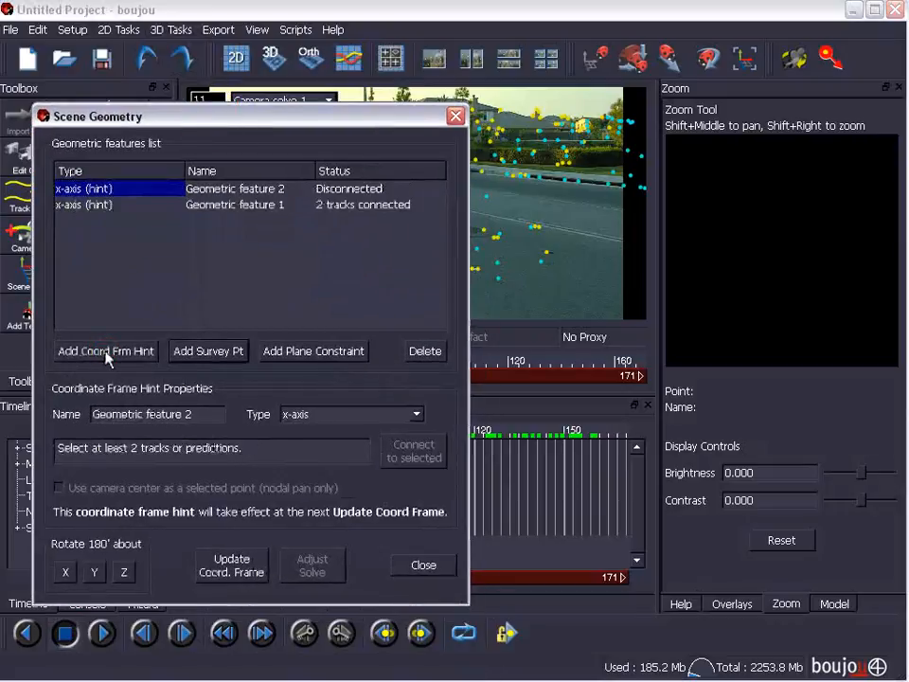
pyautogui.moveTo(218, 118); pyautogui.dragTo(216, 378)
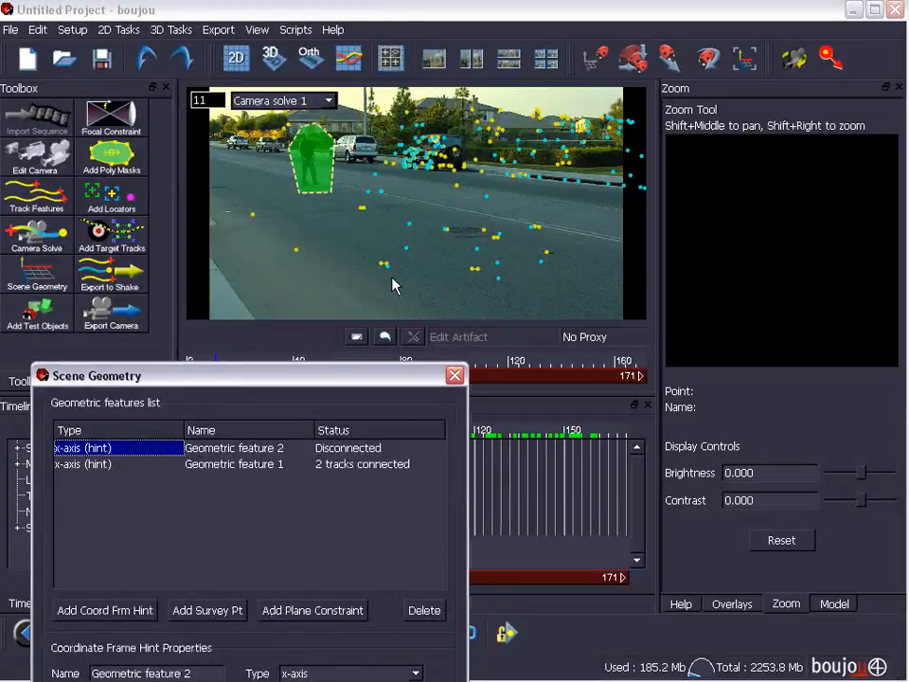
# Select two solved points lying across the road, set the second hint's type to y-axis and connect it to them.
pyautogui.click(367, 195)
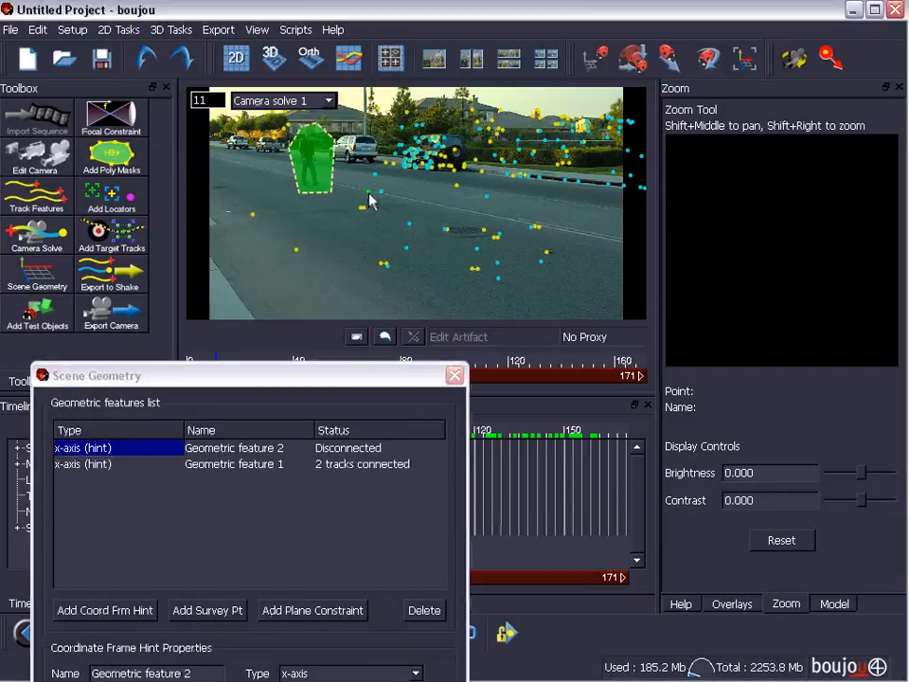
pyautogui.keyDown('ctrl'); pyautogui.click(531, 226); pyautogui.keyUp('ctrl')
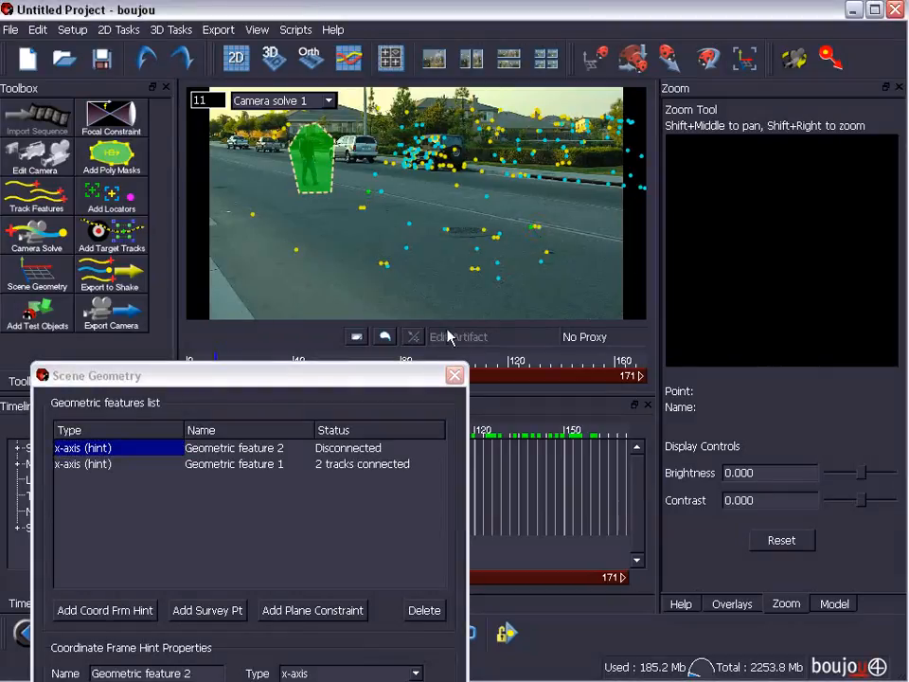
pyautogui.click(282, 375)
pyautogui.moveTo(282, 375); pyautogui.dragTo(273, 195)
pyautogui.click(304, 485)
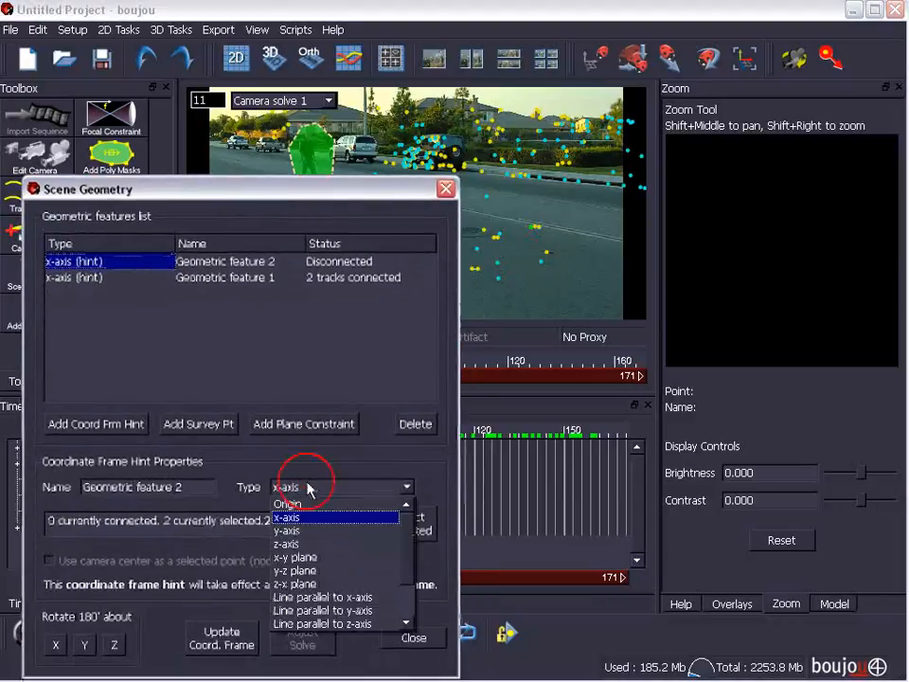
pyautogui.click(299, 531)
pyautogui.click(397, 530)
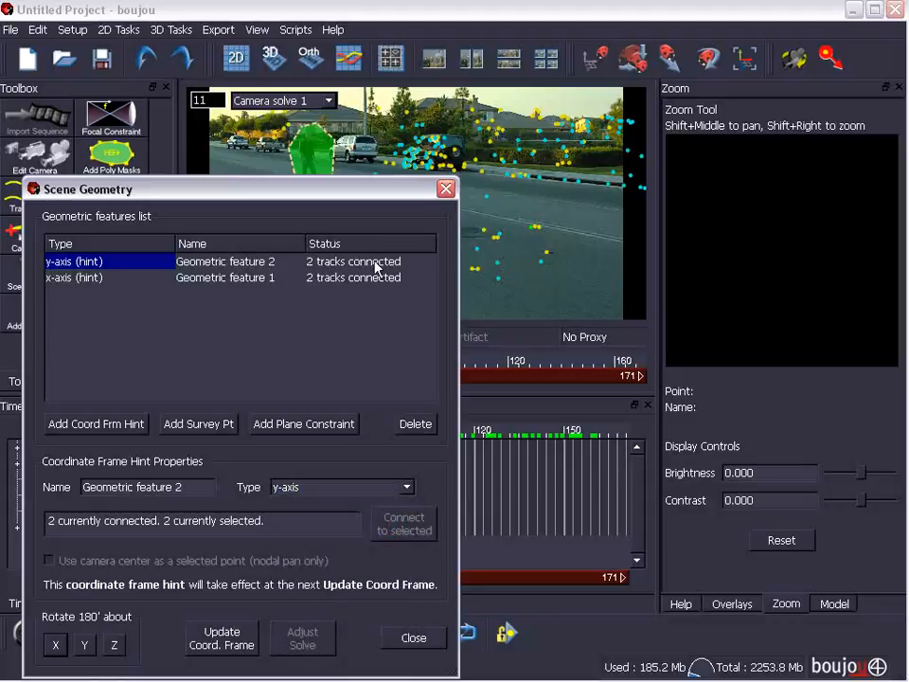
# Select a single solved point near the middle of the road and add a third coordinate frame hint.
pyautogui.moveTo(415, 187); pyautogui.dragTo(482, 314)
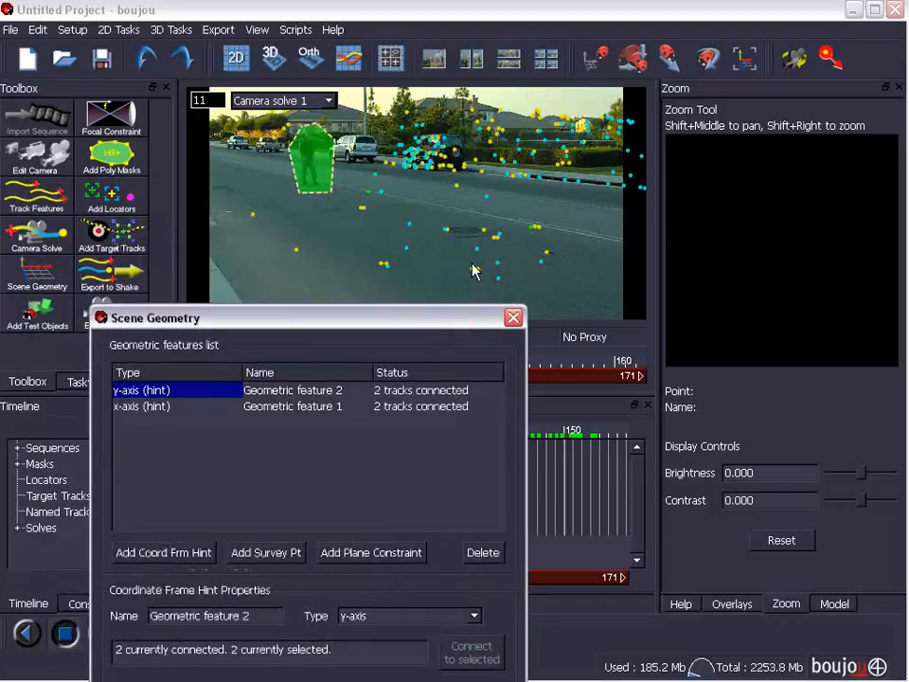
pyautogui.click(432, 257)
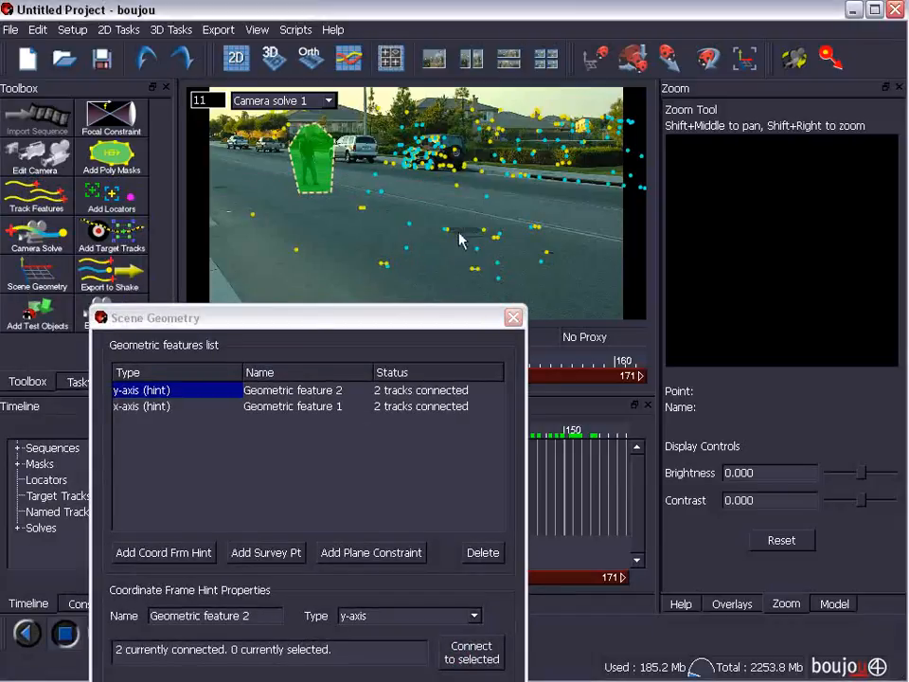
pyautogui.click(410, 224)
pyautogui.moveTo(423, 325); pyautogui.dragTo(421, 245)
pyautogui.click(168, 472)
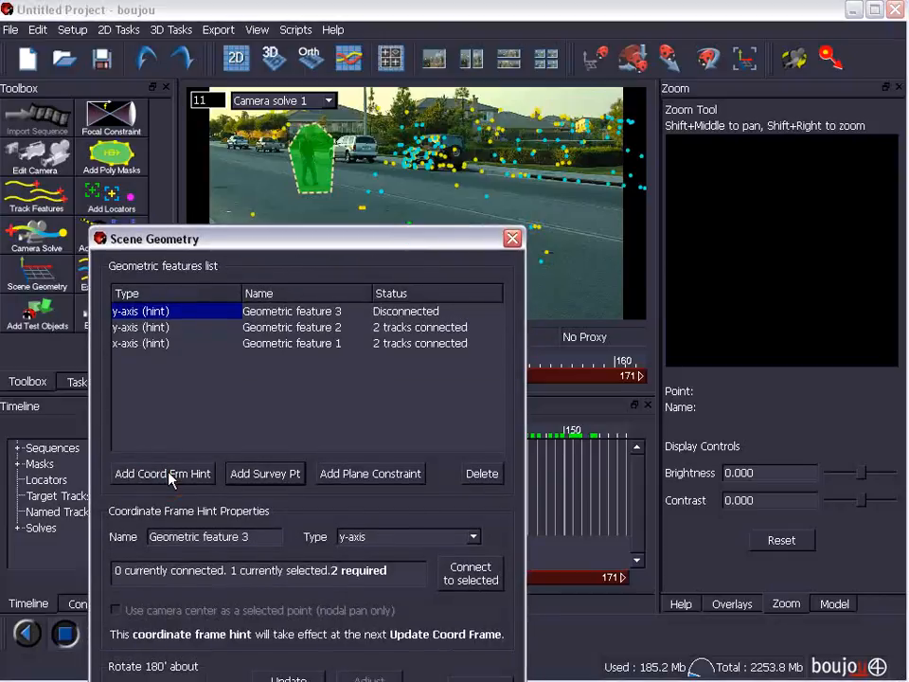
# Set the third hint's type to Origin, connect it to the selected point, and close the scene geometry settings.
pyautogui.click(412, 533)
pyautogui.click(356, 550)
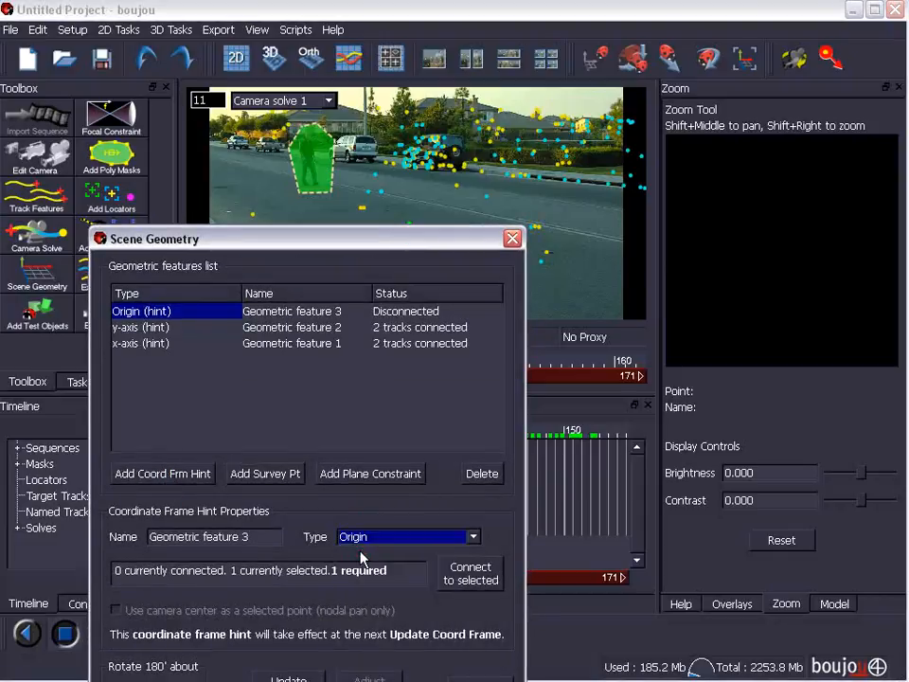
pyautogui.click(489, 582)
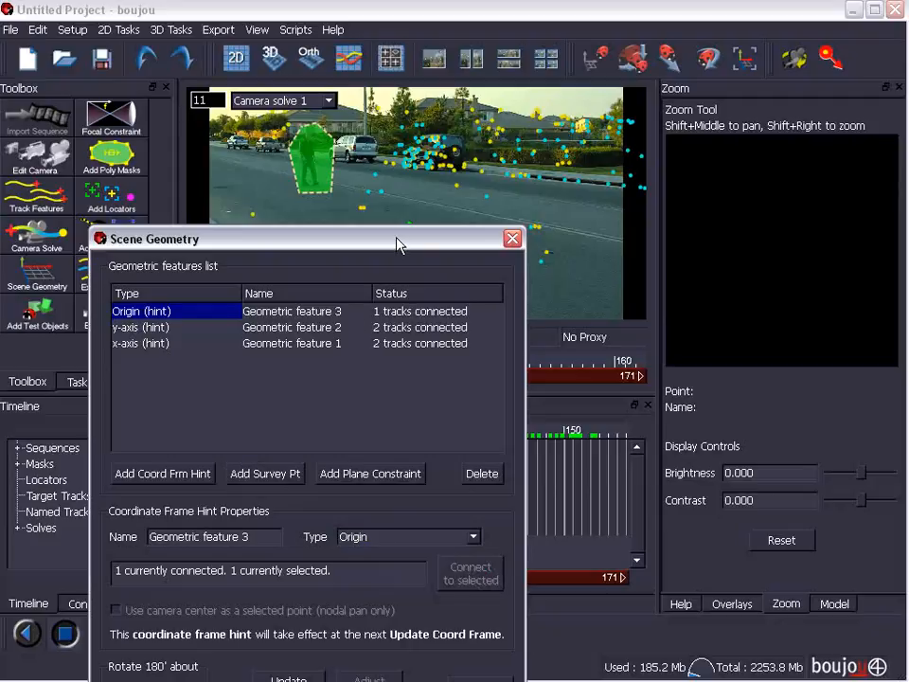
pyautogui.moveTo(397, 244); pyautogui.dragTo(390, 136)
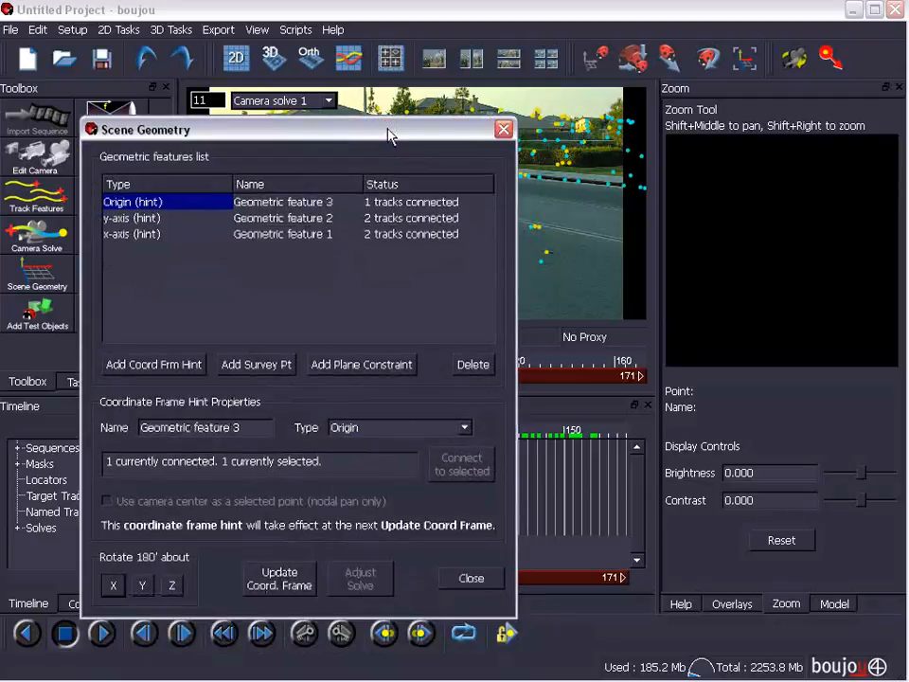
pyautogui.click(459, 579)
# Examine how the point cloud and camera line up with the ground grid in 3D, and return to the 2D footage.
pyautogui.click(274, 58)
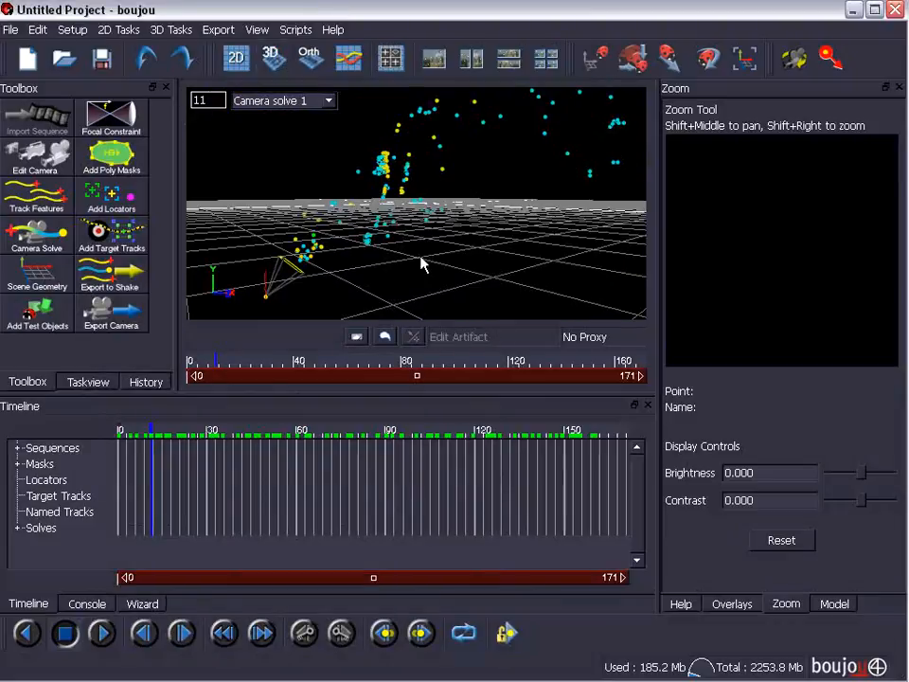
pyautogui.moveTo(371, 281); pyautogui.dragTo(331, 253)
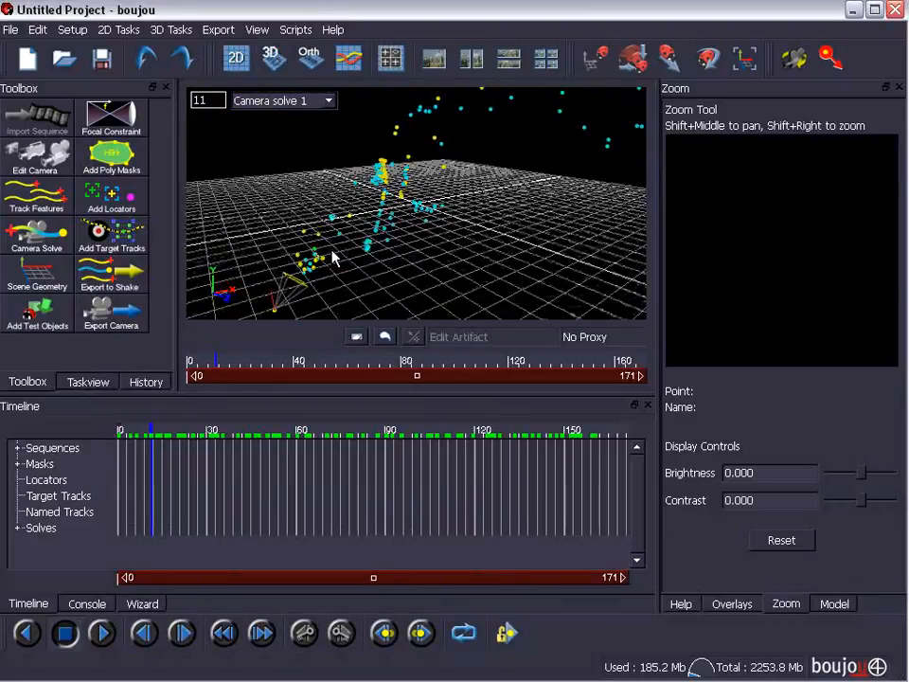
pyautogui.click(236, 59)
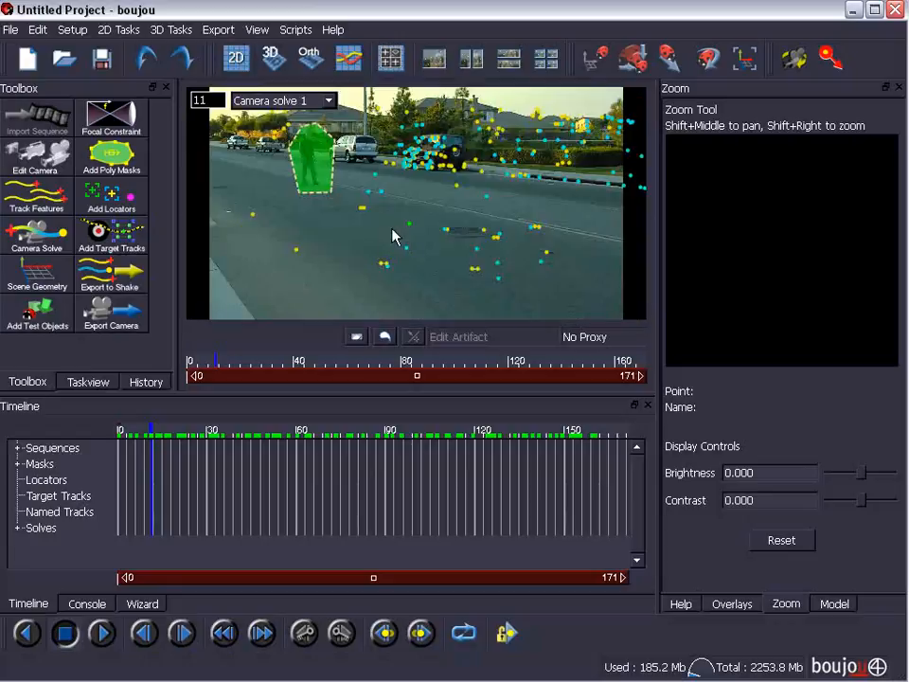
# At frame 0, select several solved points spread across the road and flag them for export.
pyautogui.moveTo(250, 366)
pyautogui.mouseDown()
pyautogui.moveTo(373, 366)
pyautogui.moveTo(525, 386)
pyautogui.moveTo(203, 367)
pyautogui.mouseUp()
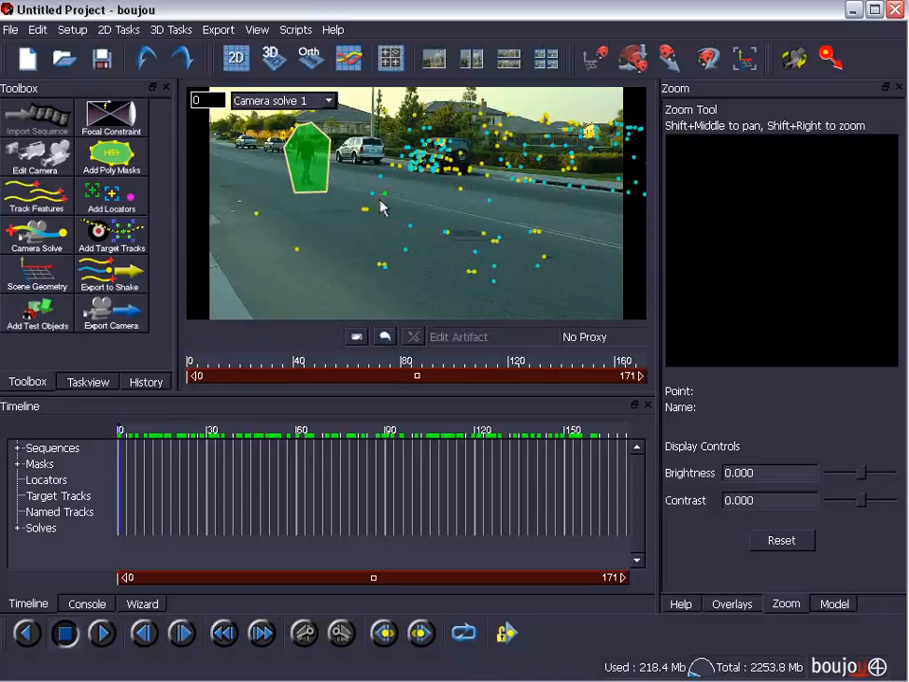
pyautogui.click(529, 235)
pyautogui.click(275, 252)
pyautogui.click(409, 232)
pyautogui.rightClick(410, 227)
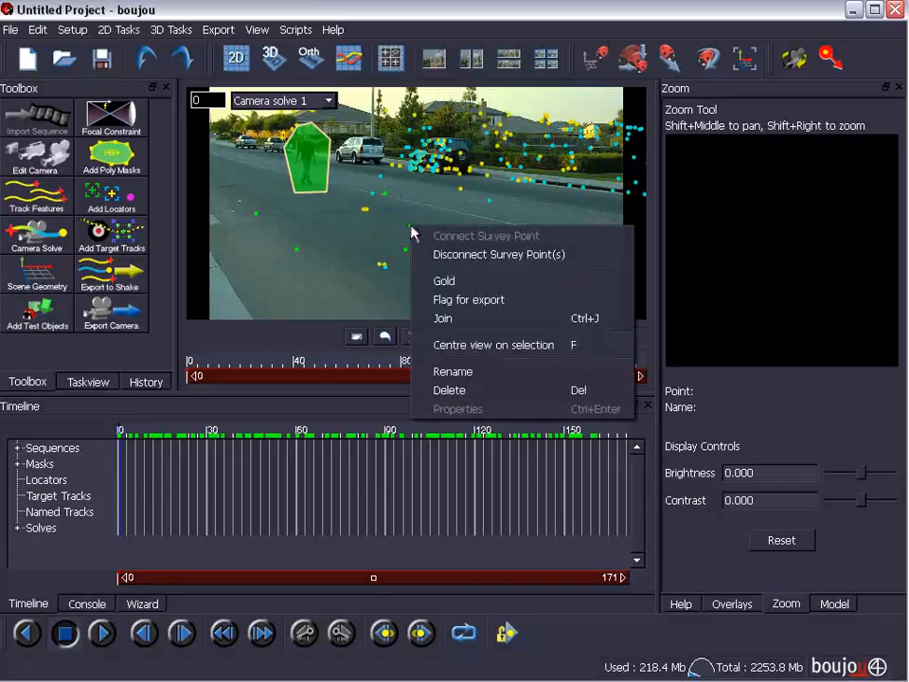
pyautogui.click(483, 300)
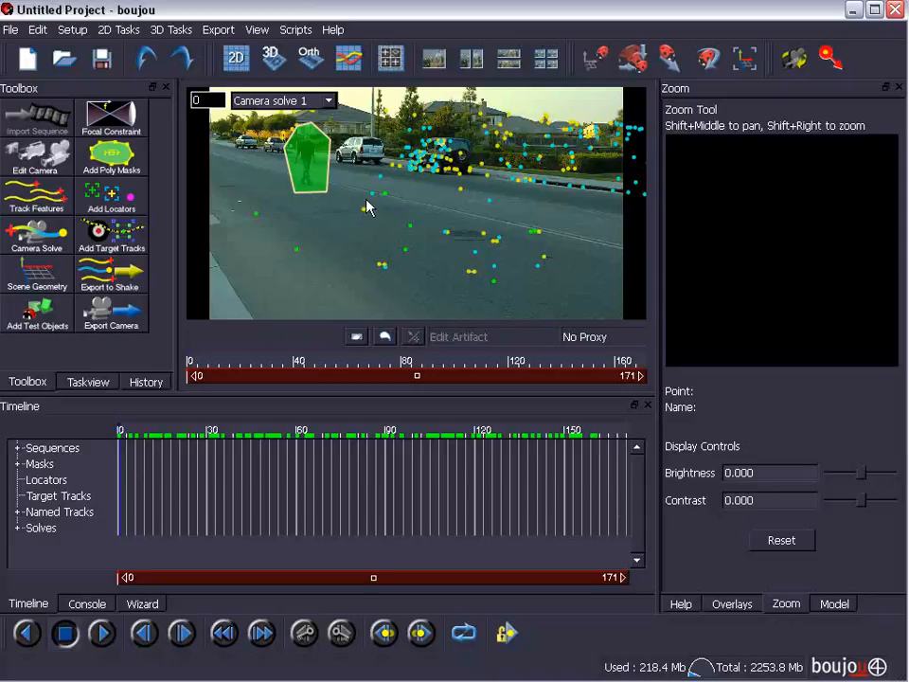
pyautogui.moveTo(239, 366); pyautogui.dragTo(196, 378)
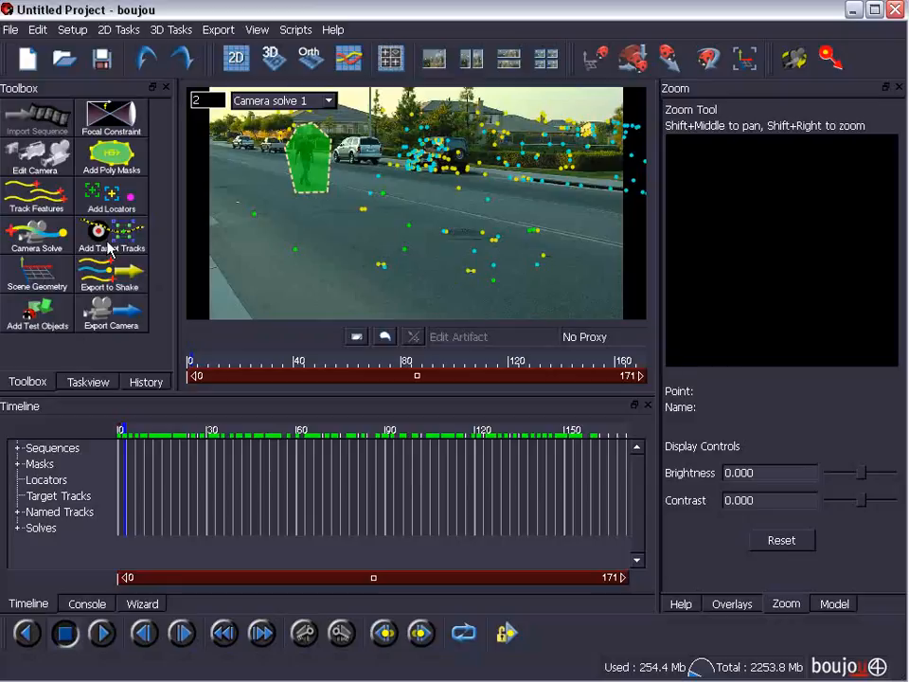
pyautogui.click(228, 365)
pyautogui.moveTo(228, 367); pyautogui.dragTo(384, 375)
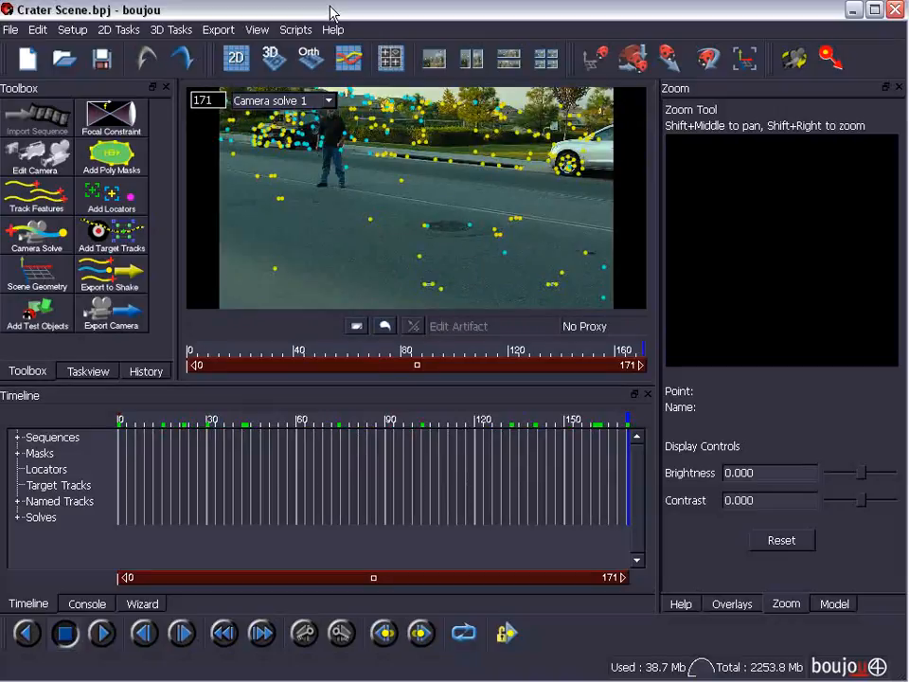
# Edit Camera 1 and set its frame rate to 24.
pyautogui.click(67, 28)
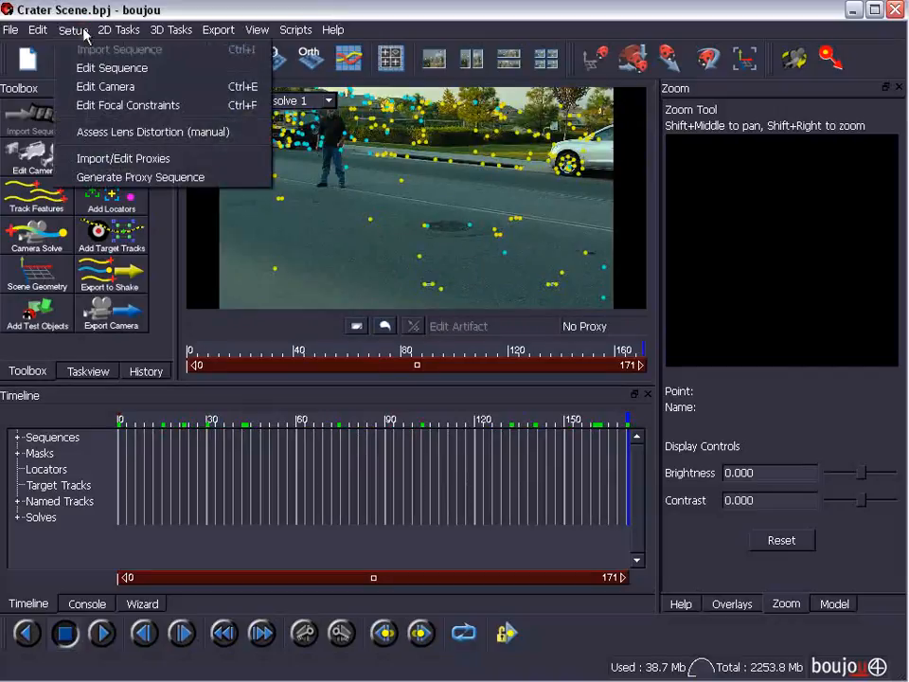
pyautogui.click(88, 89)
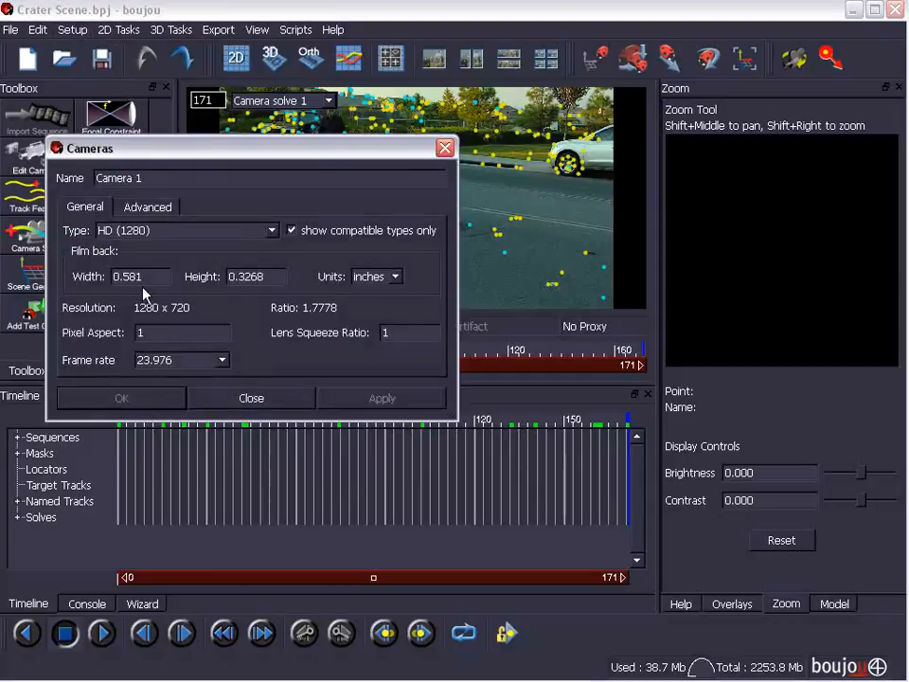
pyautogui.click(221, 360)
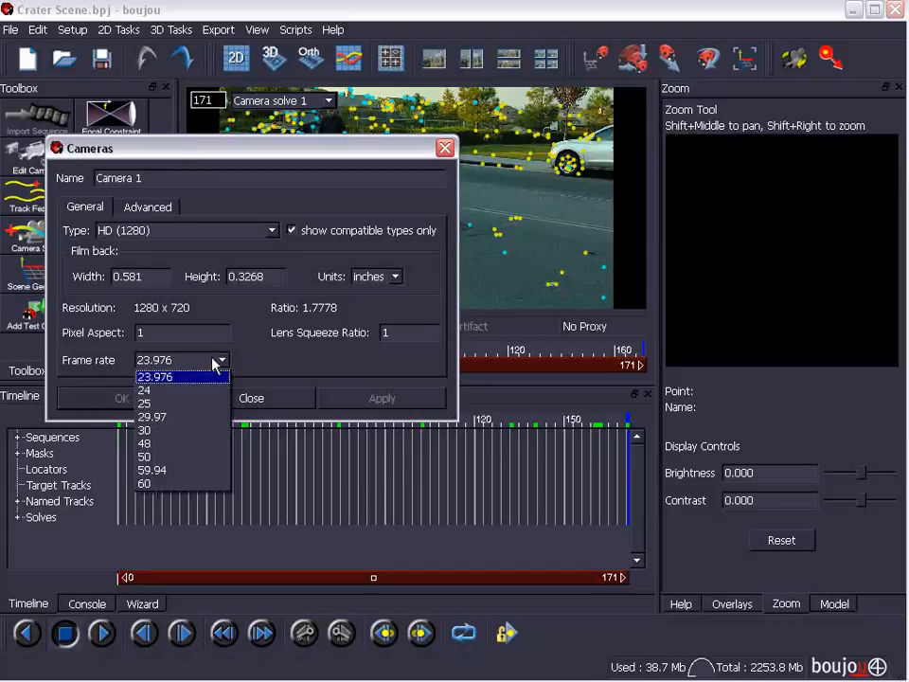
pyautogui.click(159, 390)
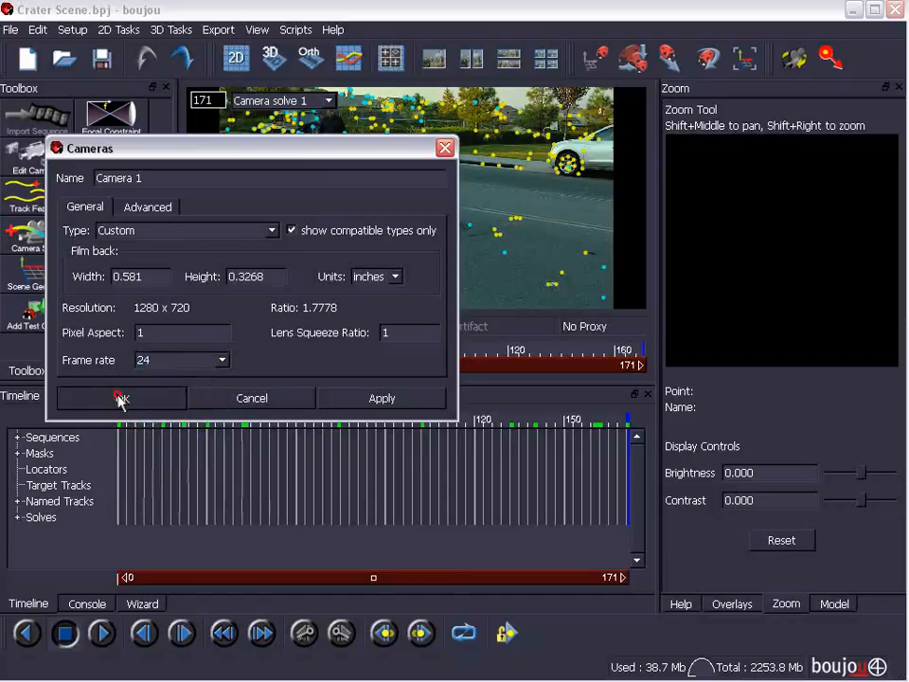
pyautogui.click(118, 400)
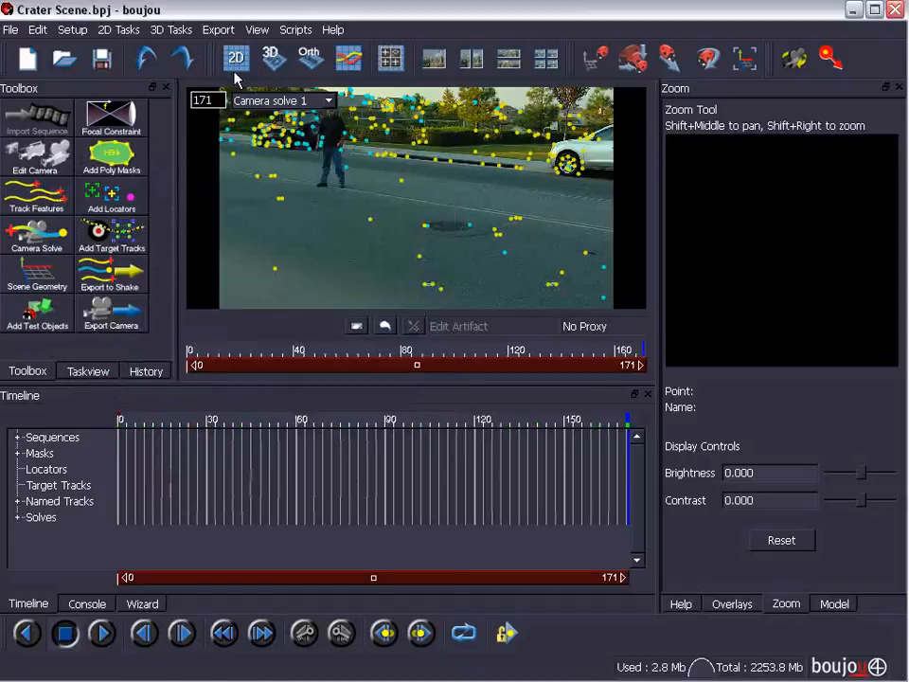
# Begin exporting Camera solve 1 and set the export type to 3D Studio Max (*.ms).
pyautogui.click(224, 34)
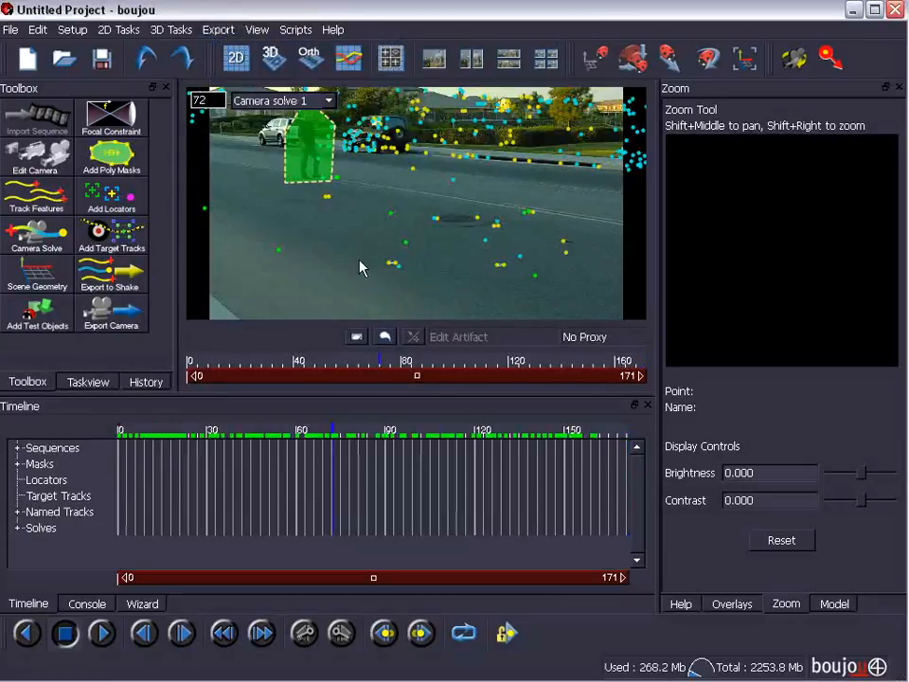
pyautogui.click(218, 29)
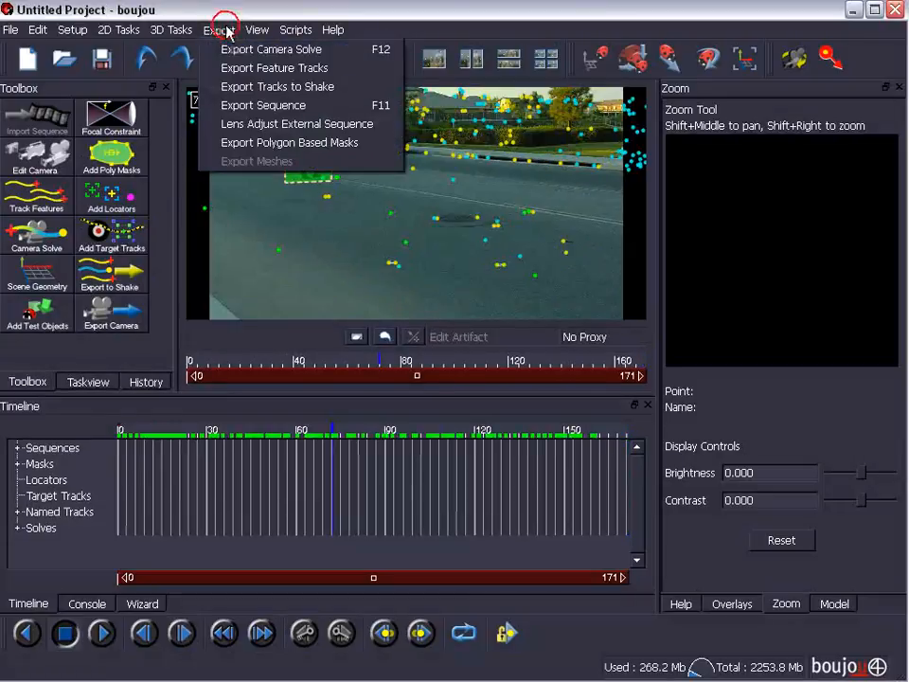
pyautogui.click(320, 53)
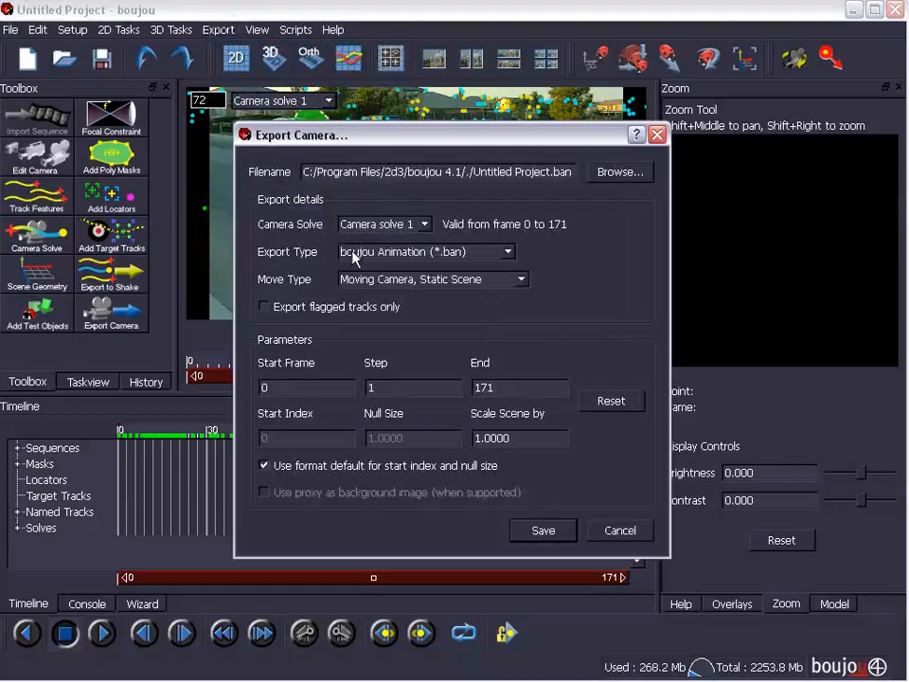
pyautogui.click(392, 227)
pyautogui.click(386, 241)
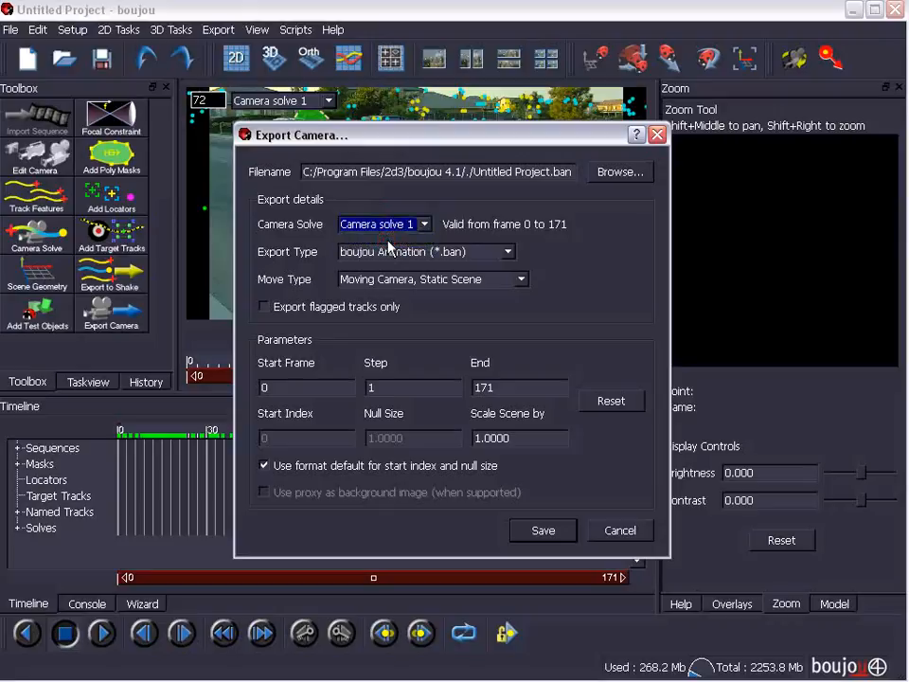
pyautogui.click(407, 248)
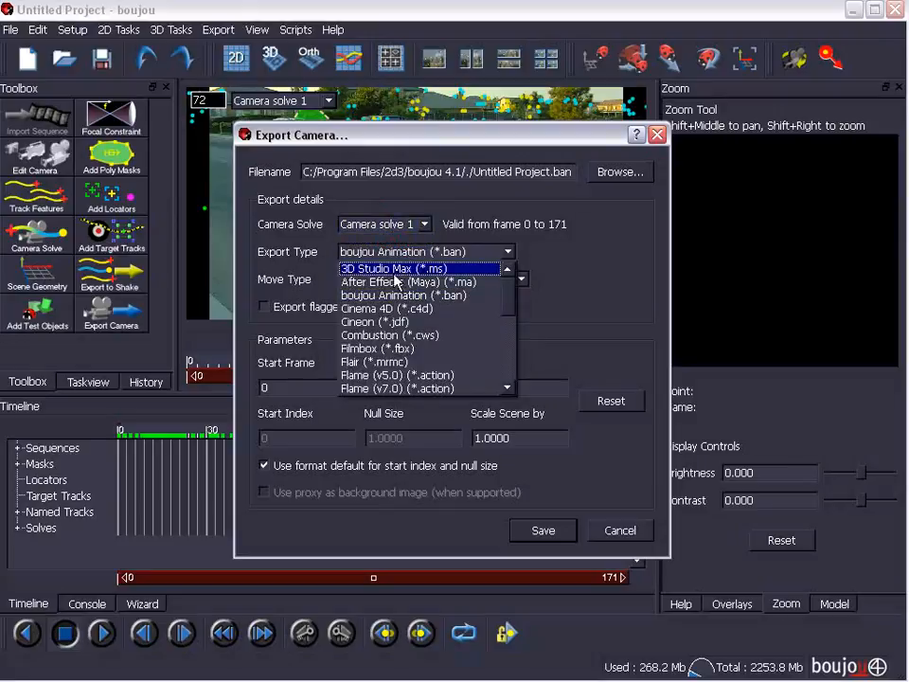
pyautogui.click(394, 273)
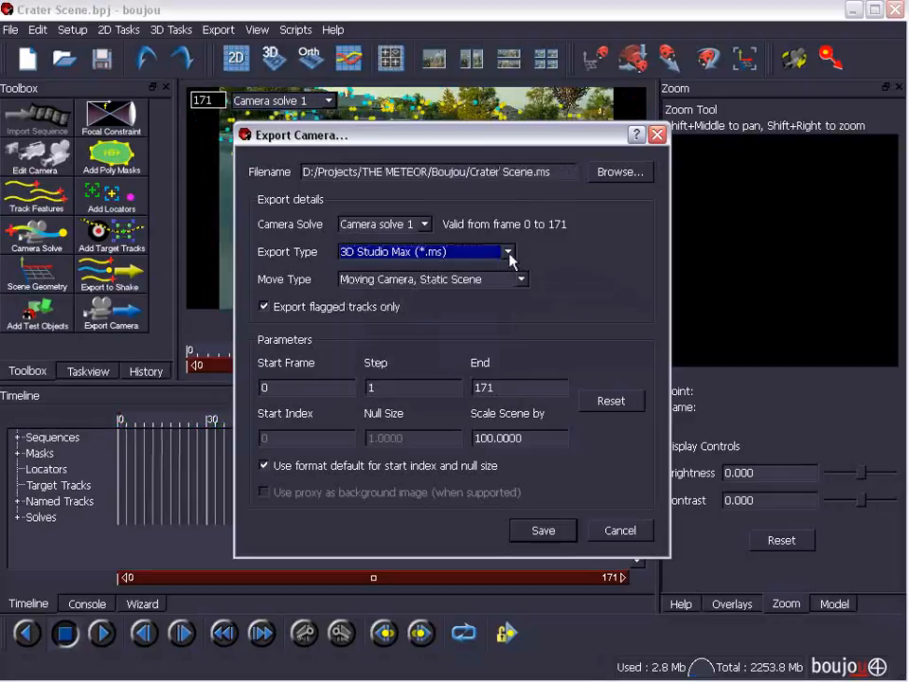
# Look through the available export formats, keep 3D Studio Max (*.ms), and limit the export to flagged tracks only.
pyautogui.click(509, 252)
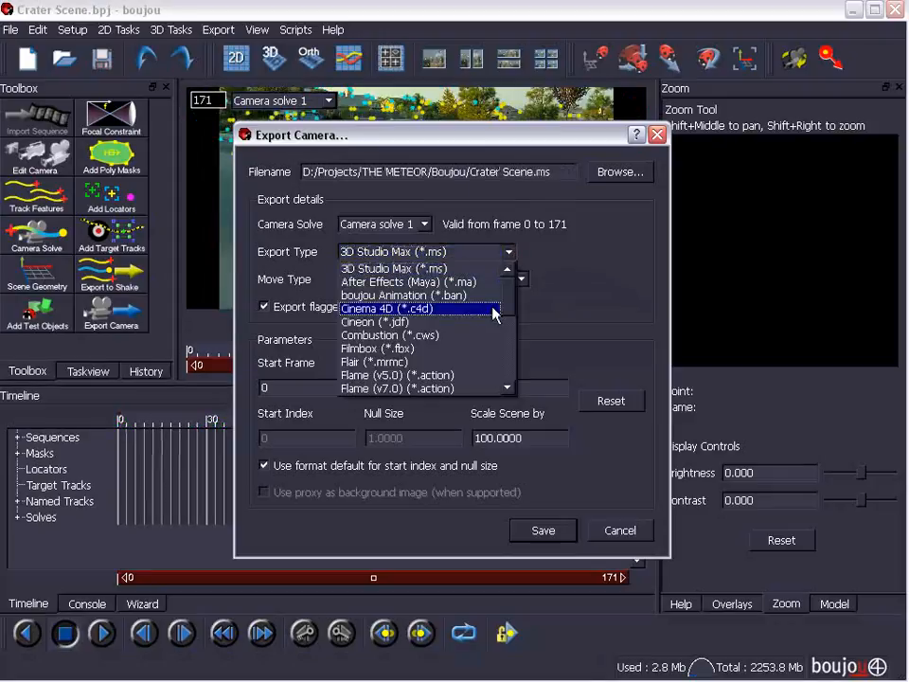
pyautogui.scroll(-5, 473, 312)
pyautogui.scroll(2, 509, 343)
pyautogui.scroll(3, 510, 343)
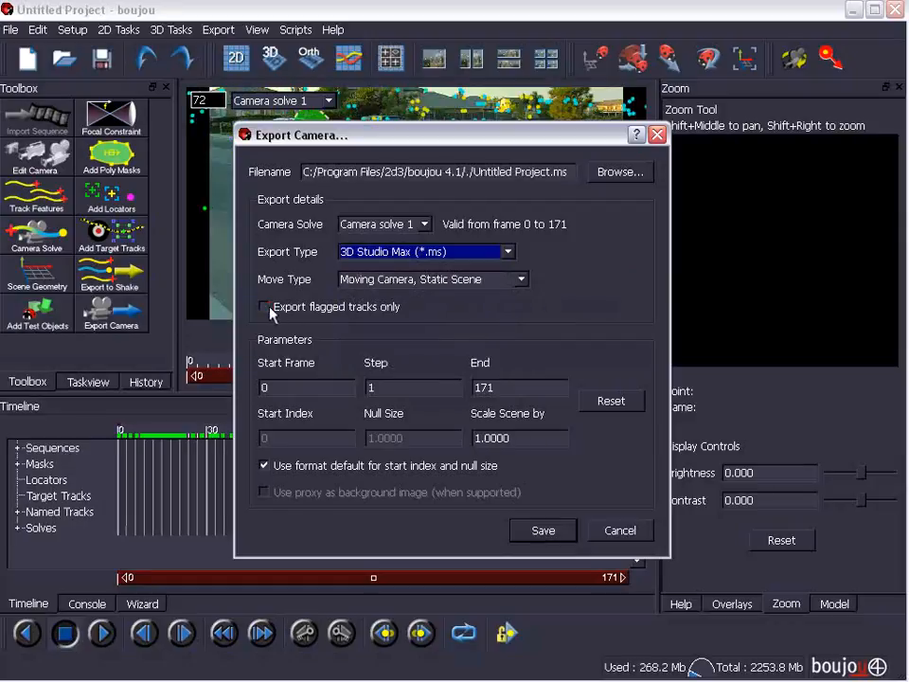
pyautogui.click(273, 309)
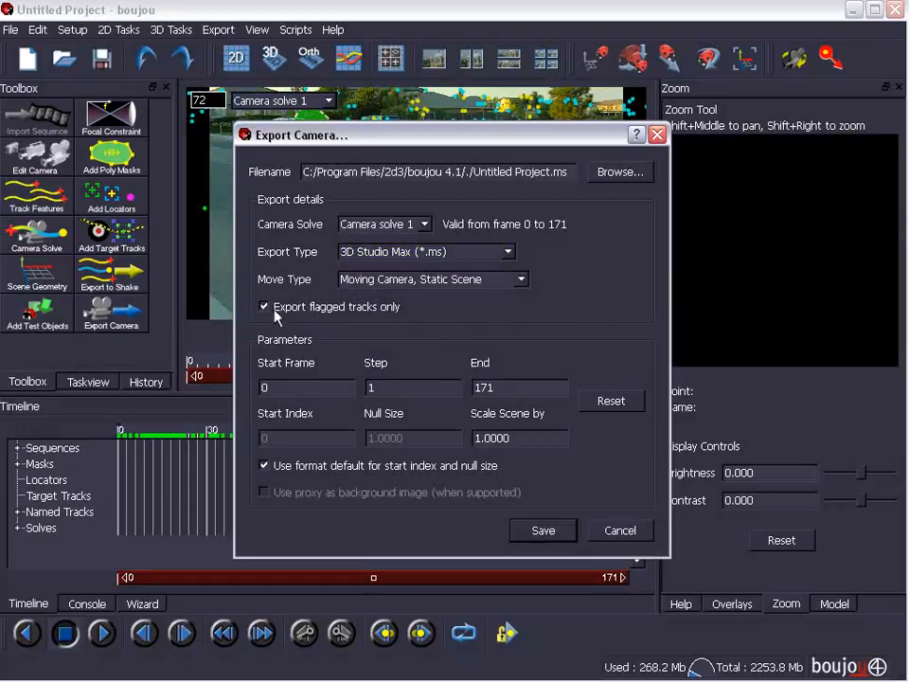
pyautogui.moveTo(396, 142); pyautogui.dragTo(346, 153)
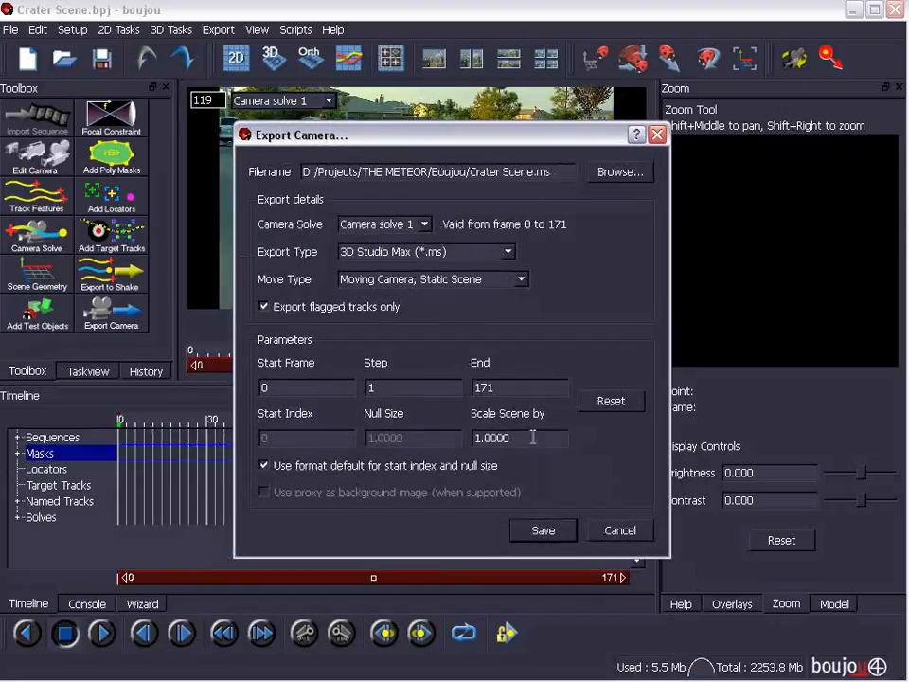
# Scale the exported scene by 100 and save the 3D Studio Max camera export.
pyautogui.moveTo(532, 435); pyautogui.dragTo(442, 439)
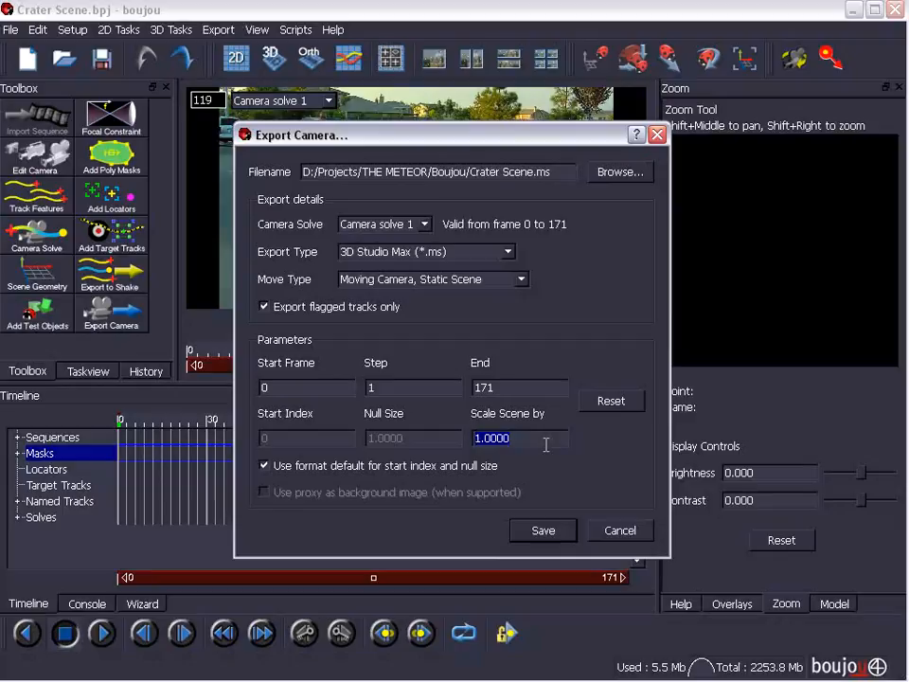
pyautogui.write('10')
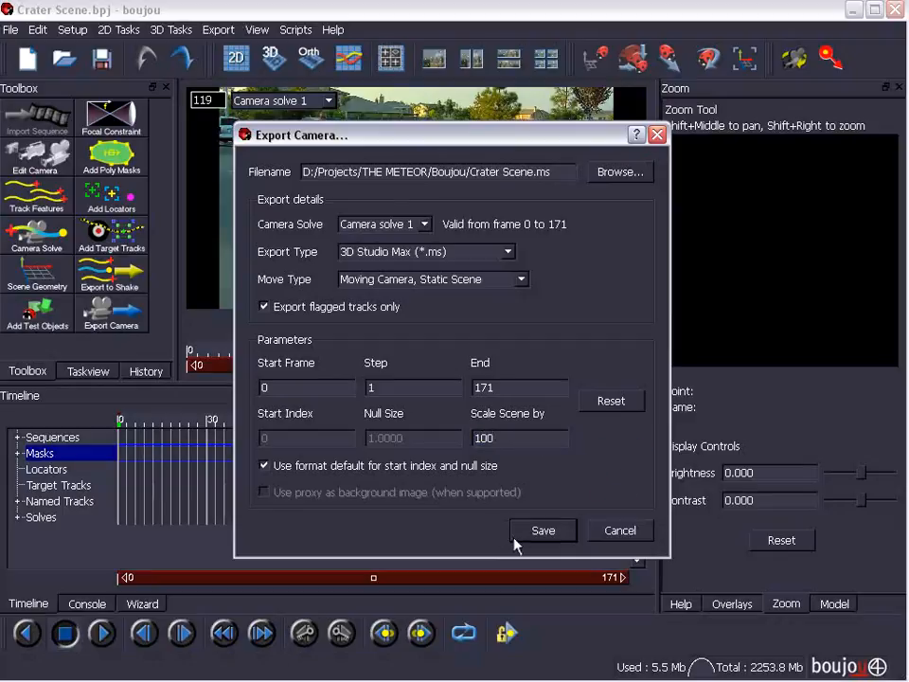
pyautogui.click(547, 539)
pyautogui.click(439, 259)
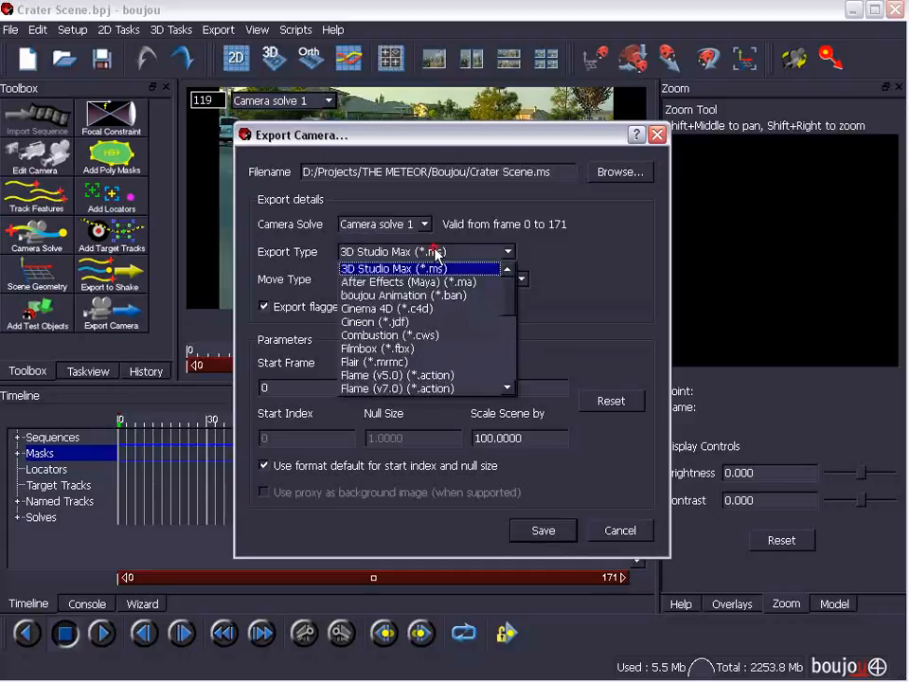
pyautogui.click(419, 283)
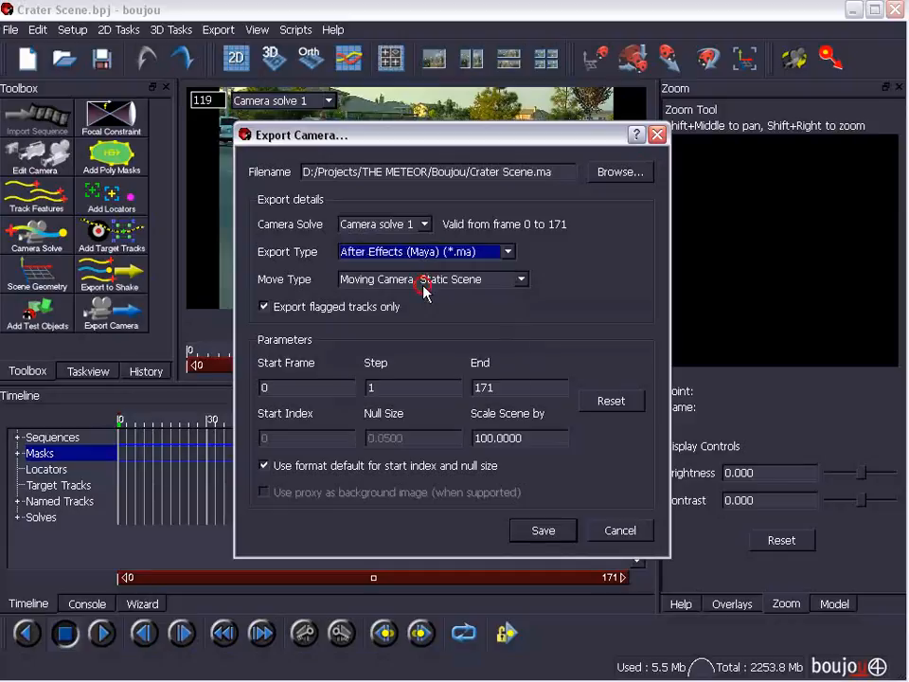
pyautogui.click(609, 532)
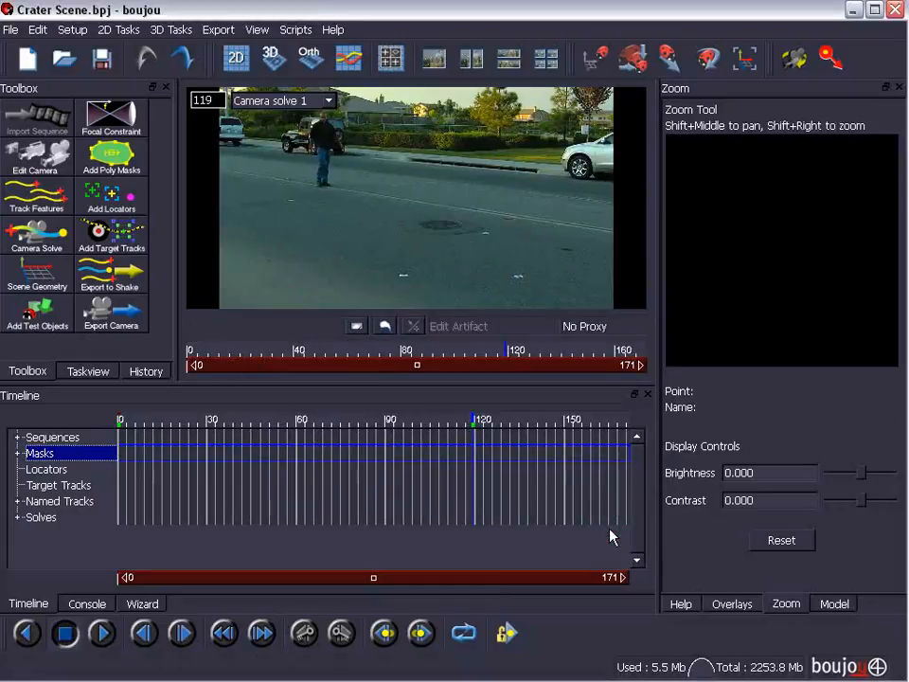
pyautogui.click(549, 288)
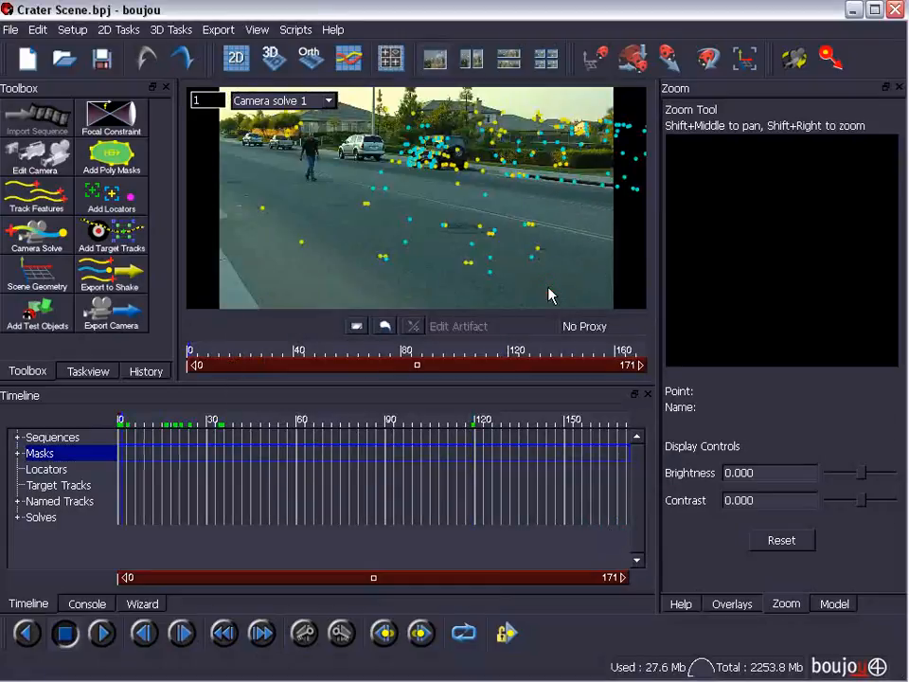
# In the scene geometry, change the y-axis coordinate frame hint to z-axis, update the coordinate frame, and close the settings.
pyautogui.click(168, 30)
pyautogui.click(311, 178)
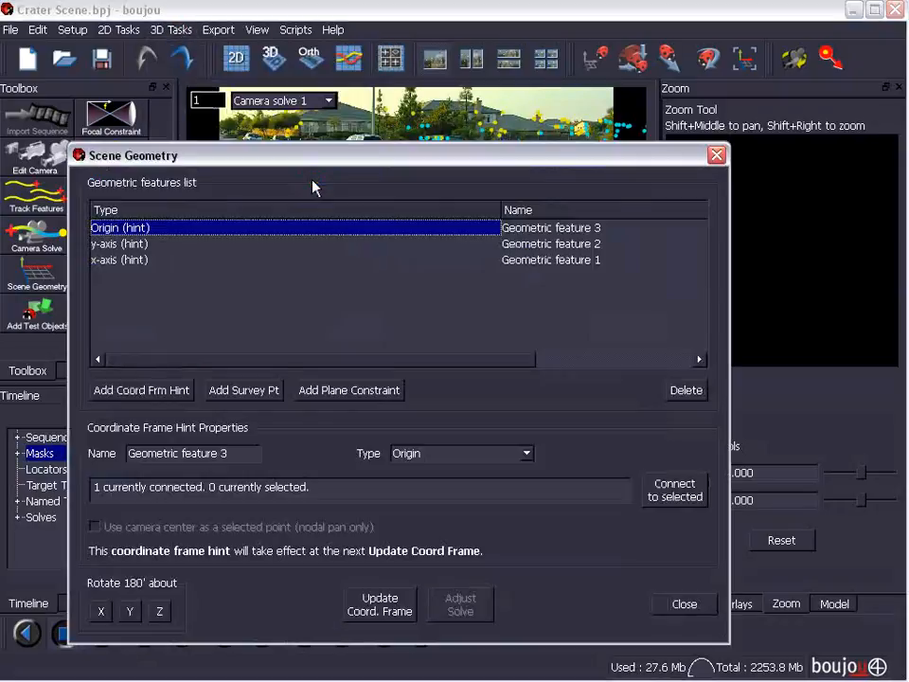
pyautogui.click(100, 246)
pyautogui.moveTo(270, 151); pyautogui.dragTo(285, 111)
pyautogui.click(424, 408)
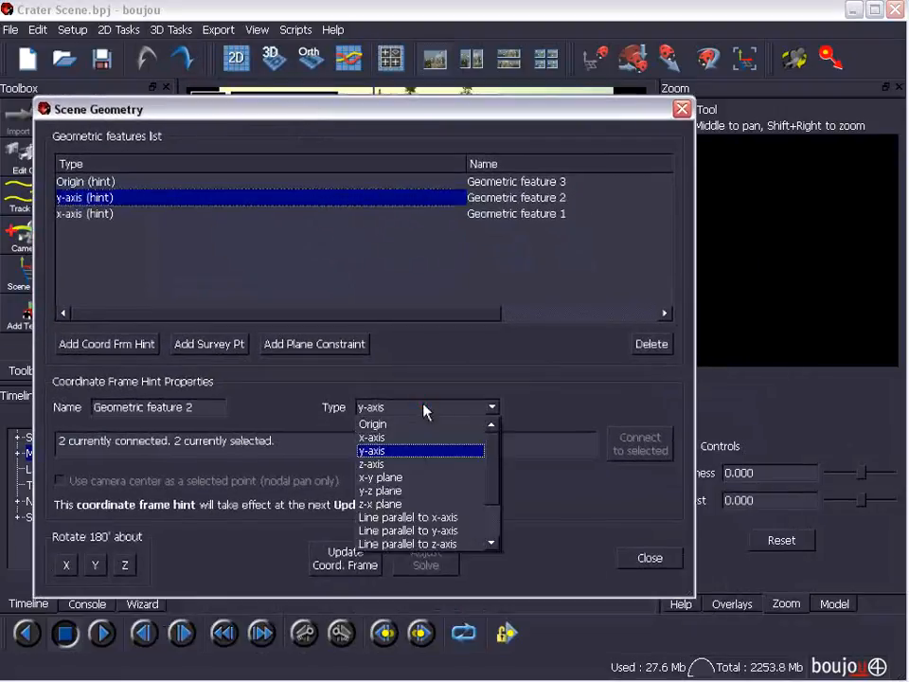
pyautogui.click(368, 464)
pyautogui.click(352, 559)
pyautogui.click(649, 559)
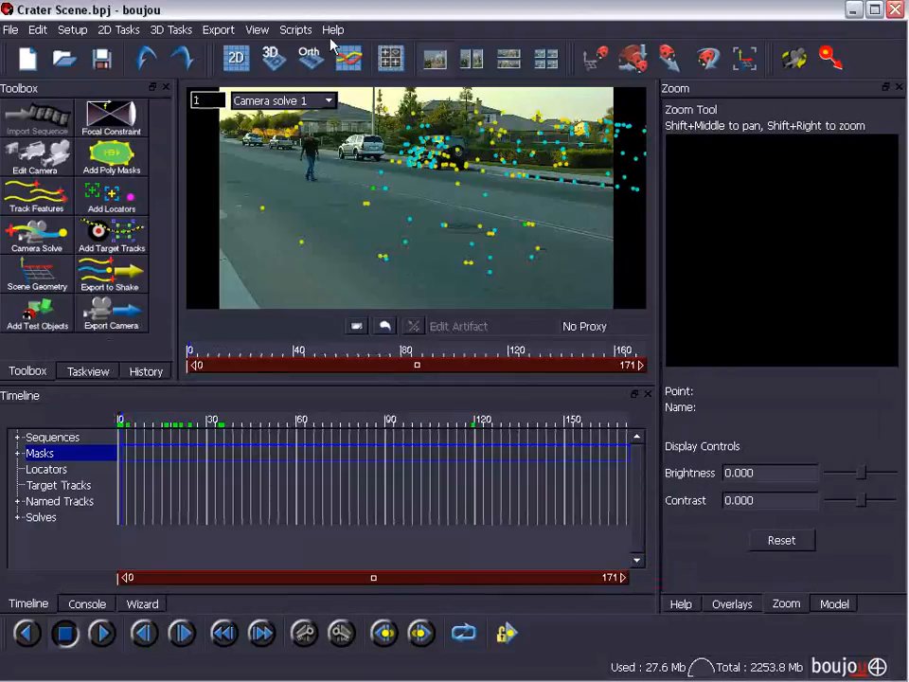
# Export the camera solve as After Effects (Maya) (*.ma), saving it as Crater Scene.ma.
pyautogui.click(220, 29)
pyautogui.click(236, 50)
pyautogui.click(388, 252)
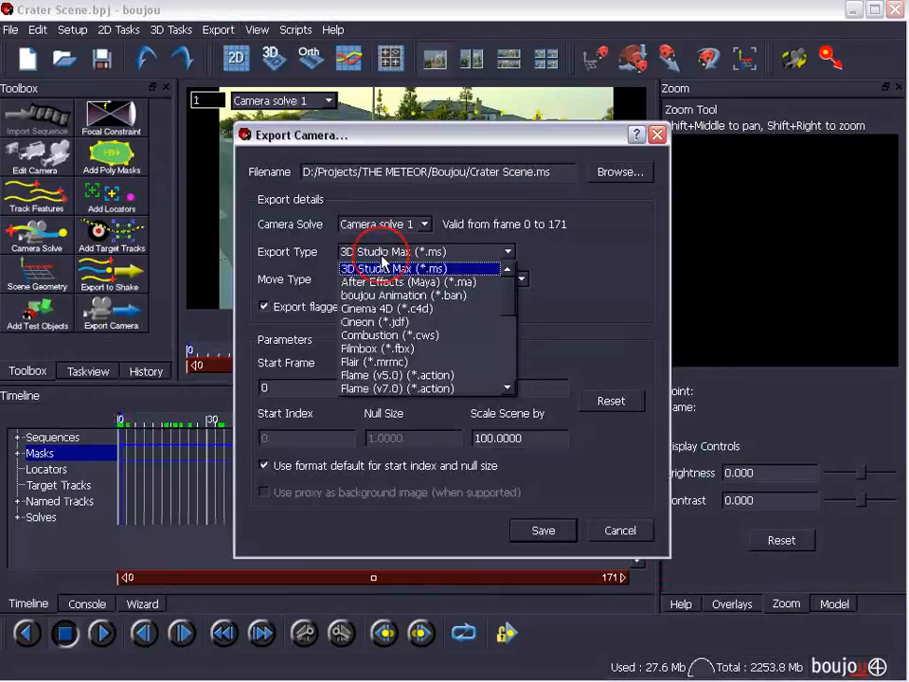
pyautogui.click(379, 282)
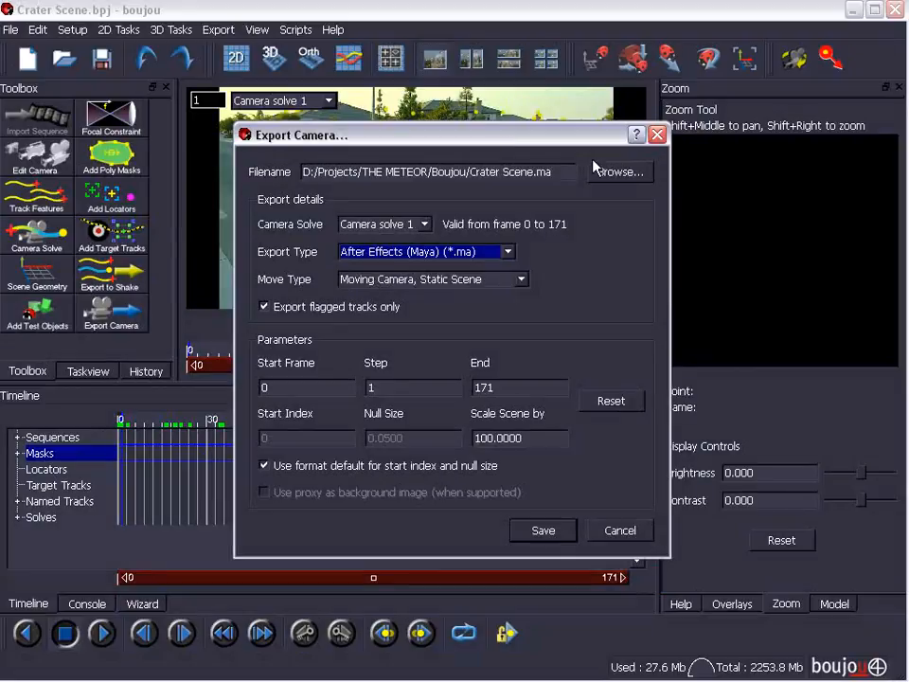
pyautogui.click(546, 535)
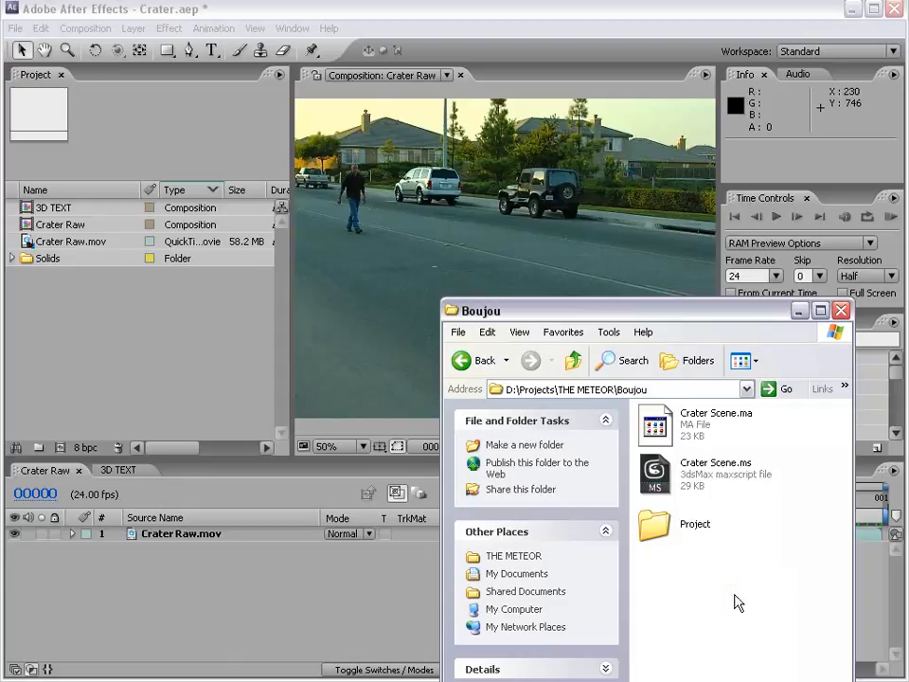
# Switch to After Effects, import Crater Scene.ma from the Boujou folder into the project, and open the Square Crater Scene composition.
pyautogui.click(712, 424)
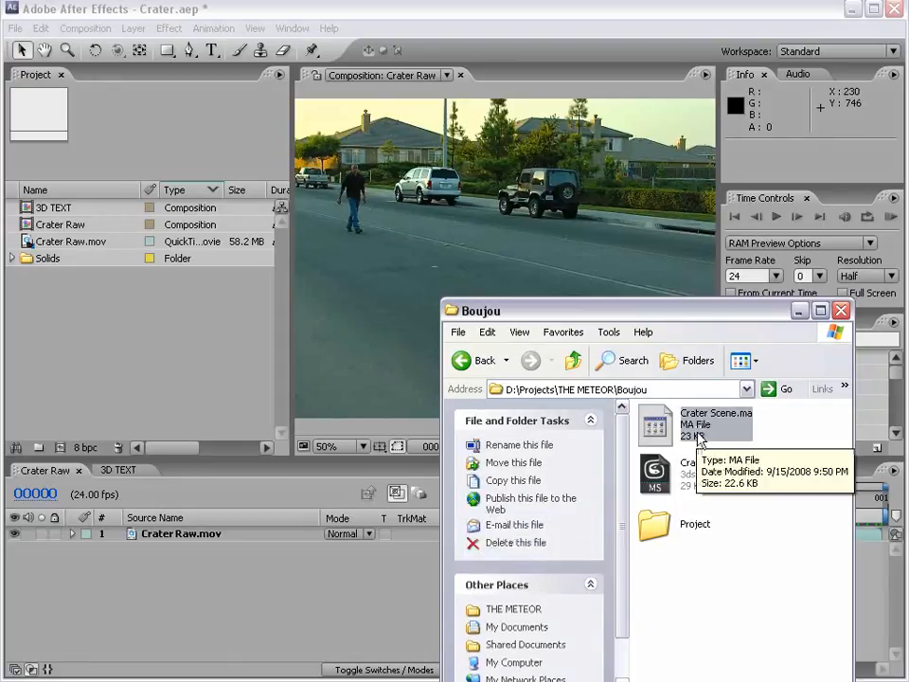
pyautogui.moveTo(698, 435); pyautogui.dragTo(131, 341)
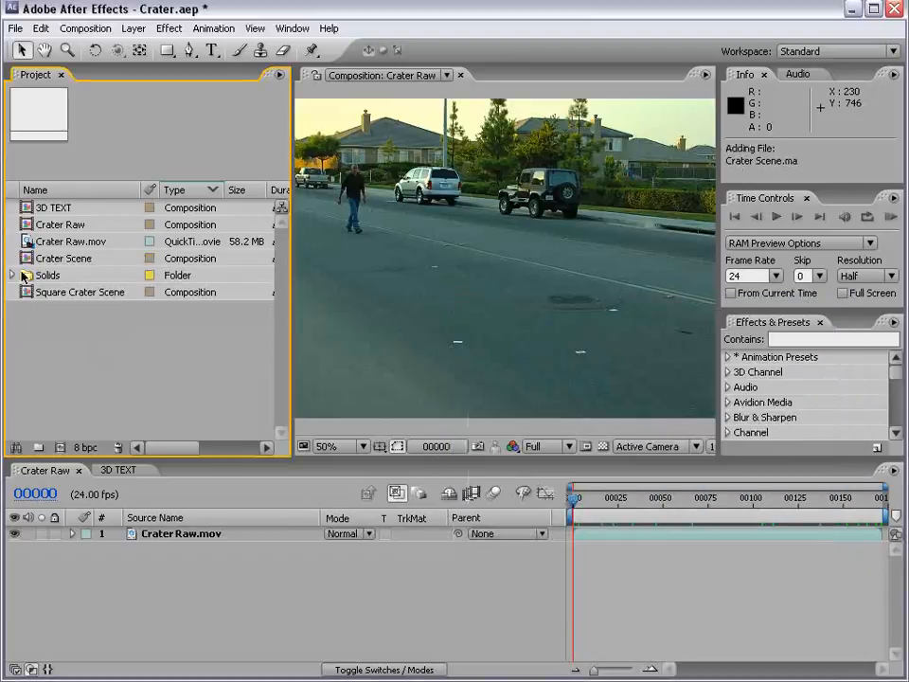
pyautogui.click(47, 259)
pyautogui.doubleClick(48, 260)
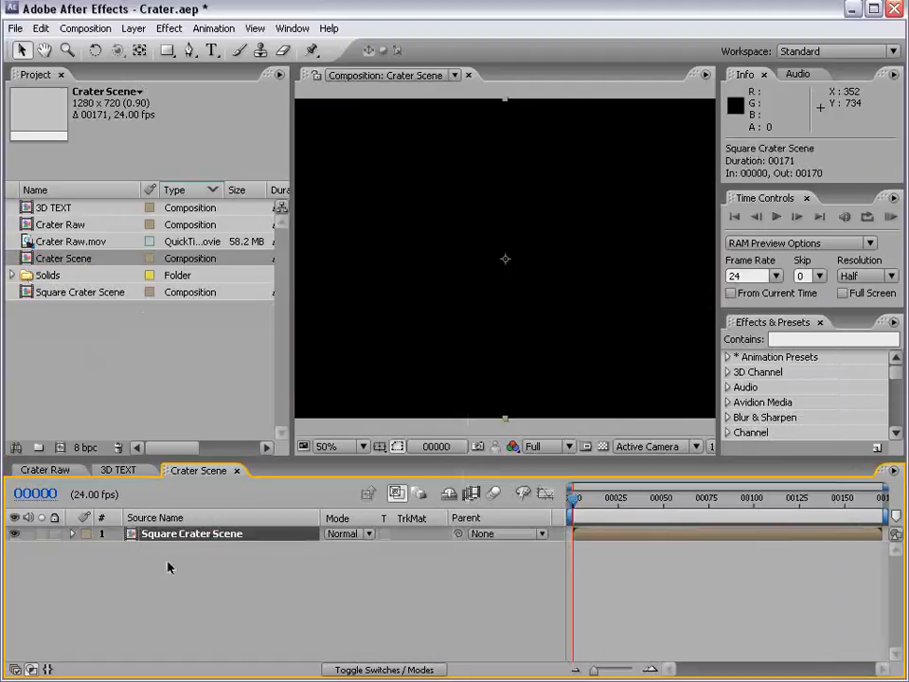
pyautogui.click(57, 310)
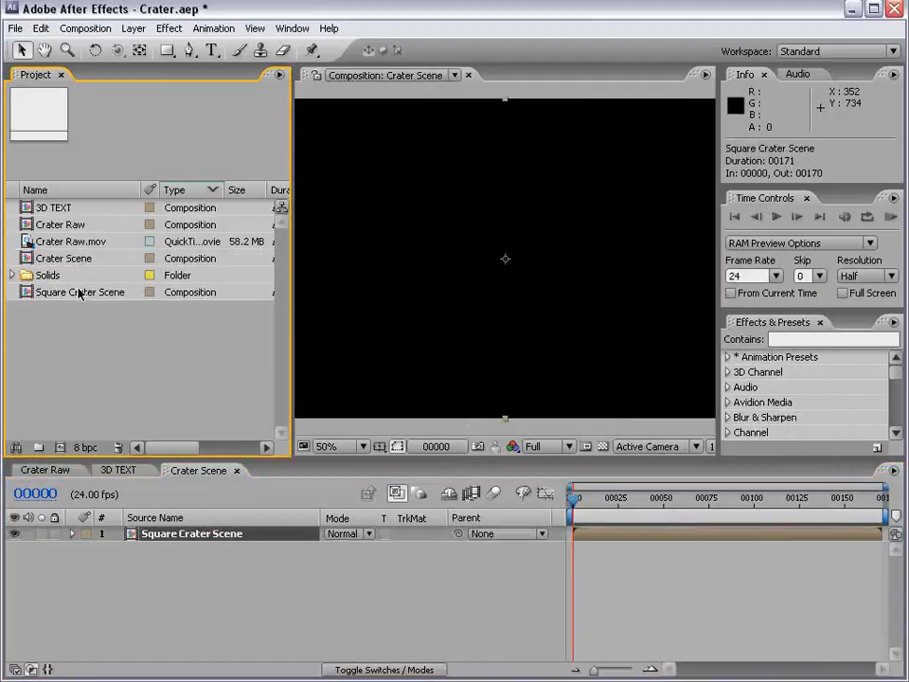
pyautogui.doubleClick(80, 292)
# Add the Crater Raw.mov footage to the Square Crater Scene composition and scrub to compare the nulls with the road.
pyautogui.moveTo(575, 499); pyautogui.dragTo(523, 513)
pyautogui.moveTo(49, 242); pyautogui.dragTo(281, 538)
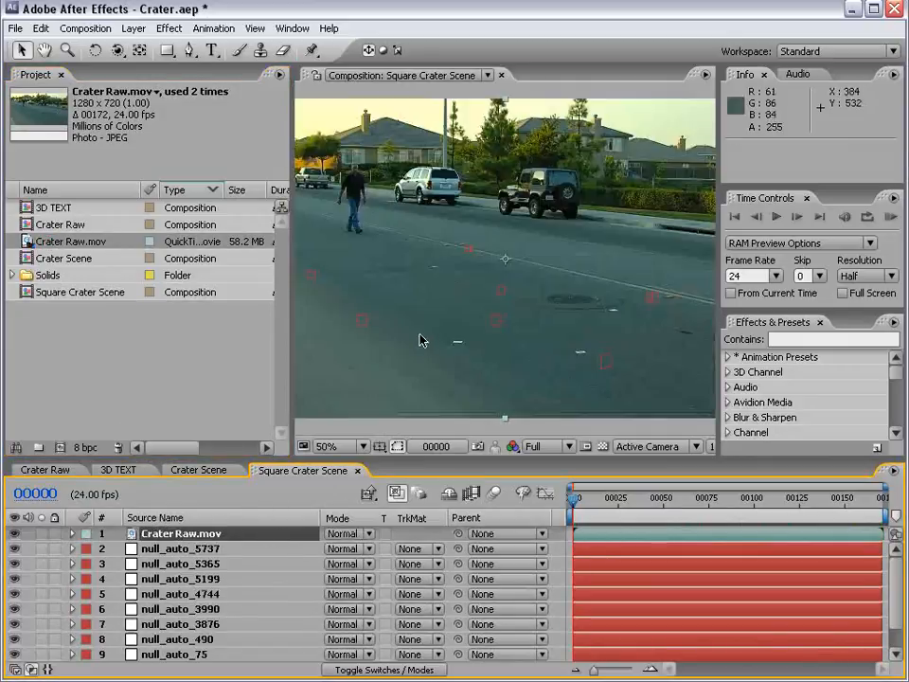
pyautogui.moveTo(580, 502); pyautogui.dragTo(488, 531)
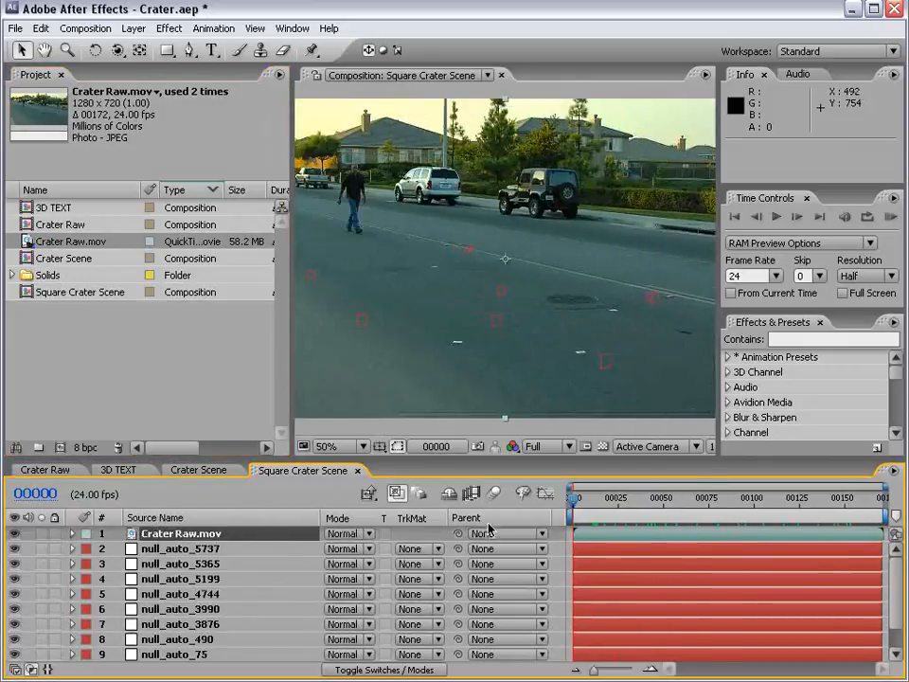
# Create a text layer reading "test" over the road and scale it up to about 530%.
pyautogui.click(210, 50)
pyautogui.click(391, 275)
pyautogui.write('test')
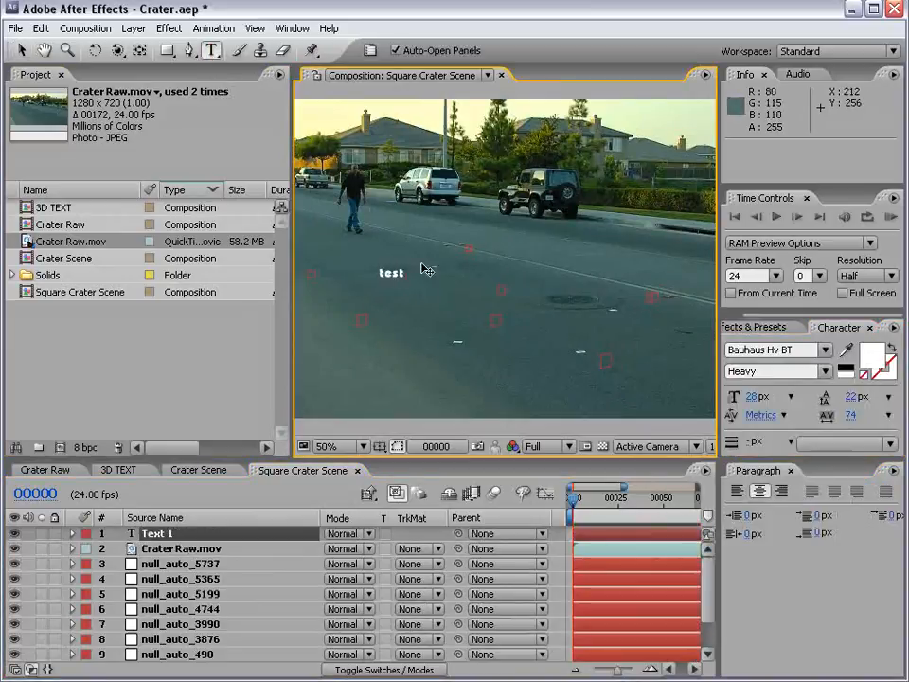
pyautogui.click(19, 50)
pyautogui.moveTo(401, 273); pyautogui.dragTo(523, 300)
pyautogui.press(',')
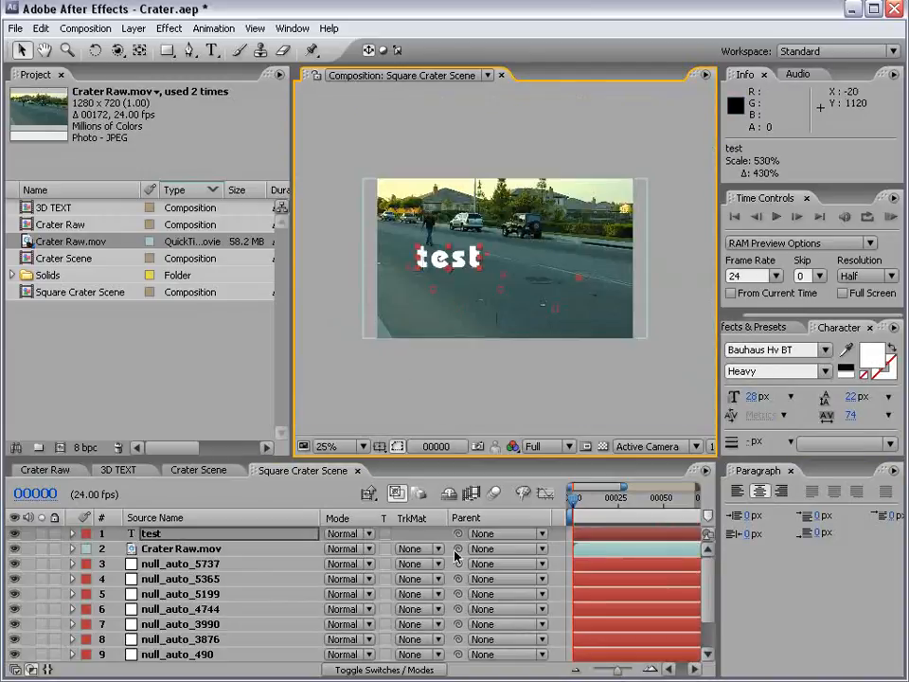
# Turn the test text into a 3D layer and locate it in the composition view.
pyautogui.press('F4')
pyautogui.click(423, 533)
pyautogui.press('space')
pyautogui.moveTo(602, 396); pyautogui.dragTo(538, 272)
pyautogui.press('space')
pyautogui.moveTo(500, 230); pyautogui.dragTo(558, 305)
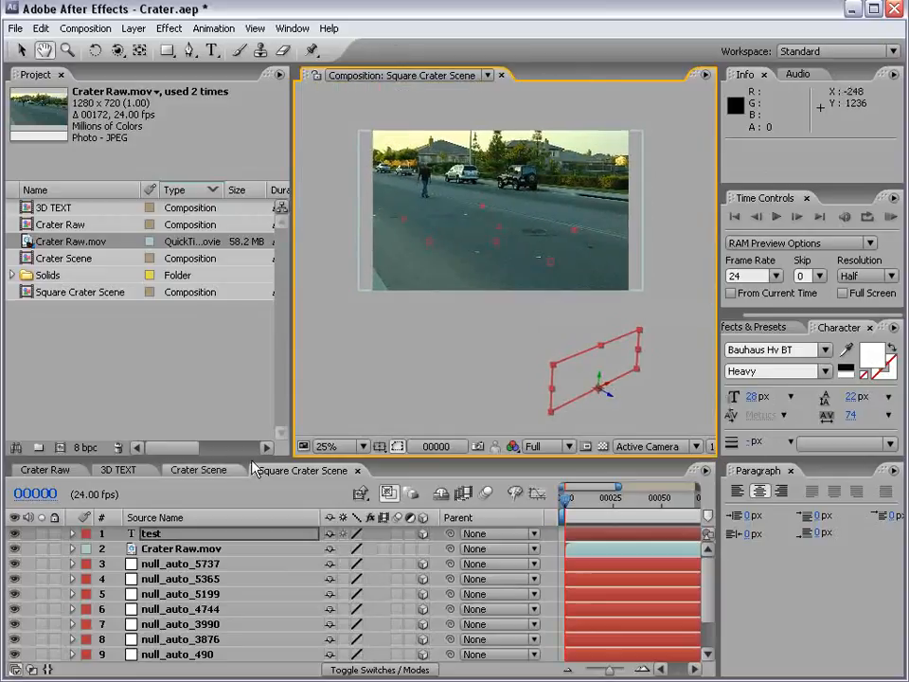
pyautogui.click(310, 413)
# Copy the position of the null_auto_5737 layer onto the test text layer.
pyautogui.click(217, 566)
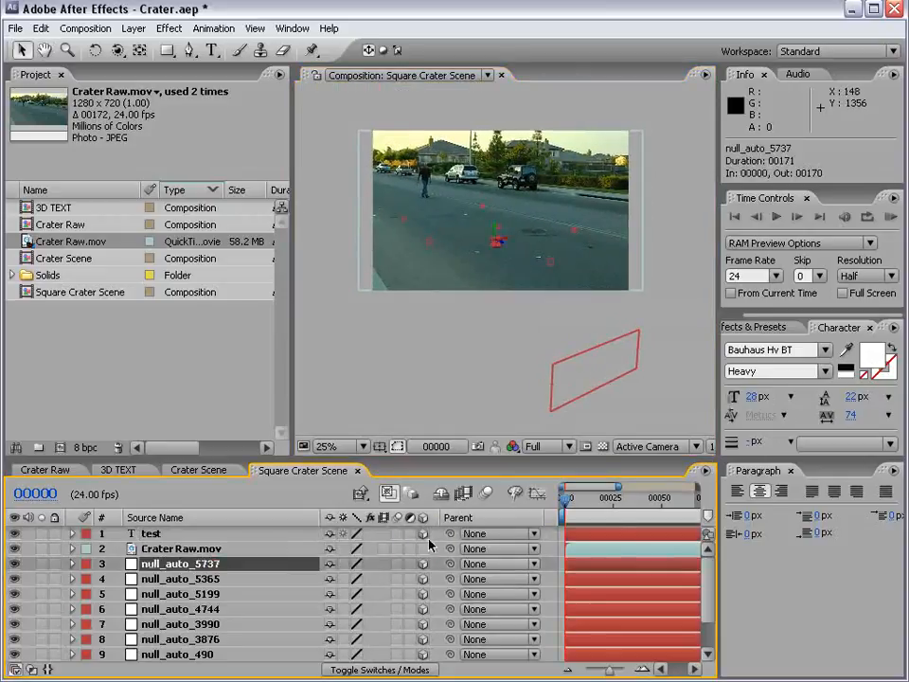
pyautogui.press('p')
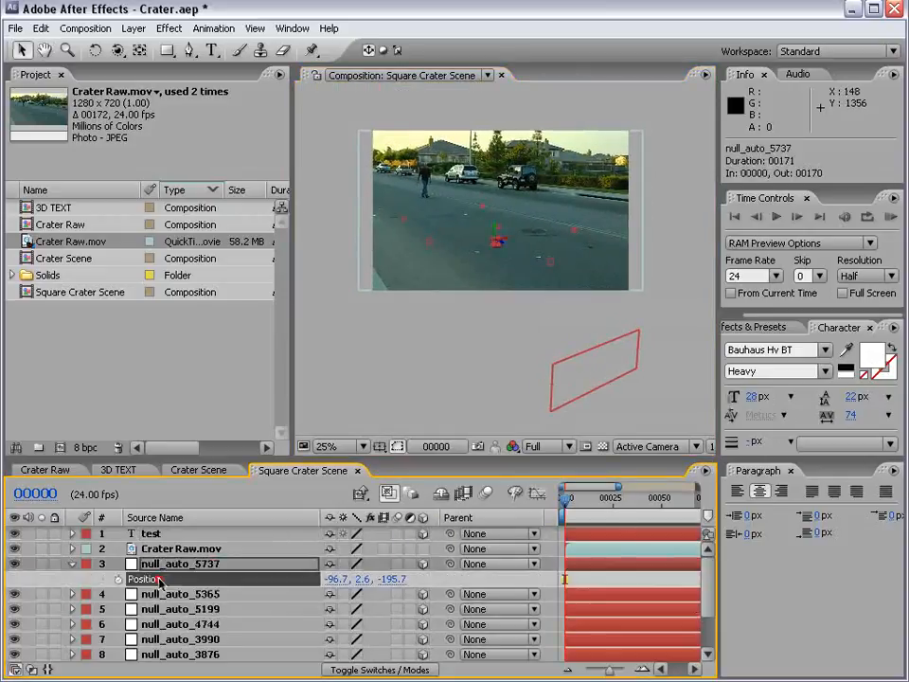
pyautogui.click(151, 533)
pyautogui.press('p')
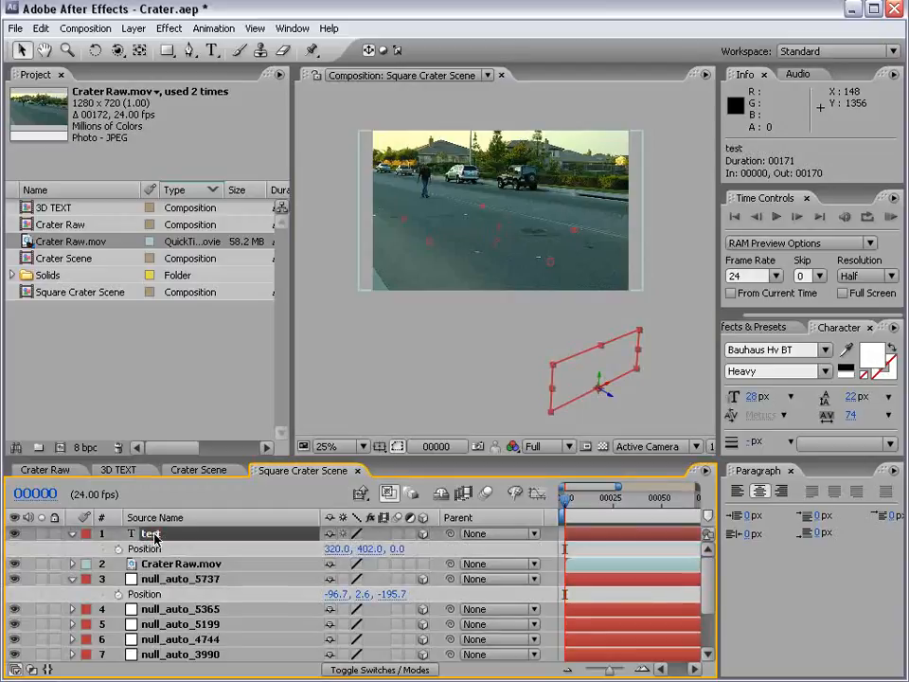
pyautogui.click(139, 549)
pyautogui.hotkey('ctrl', 'v')
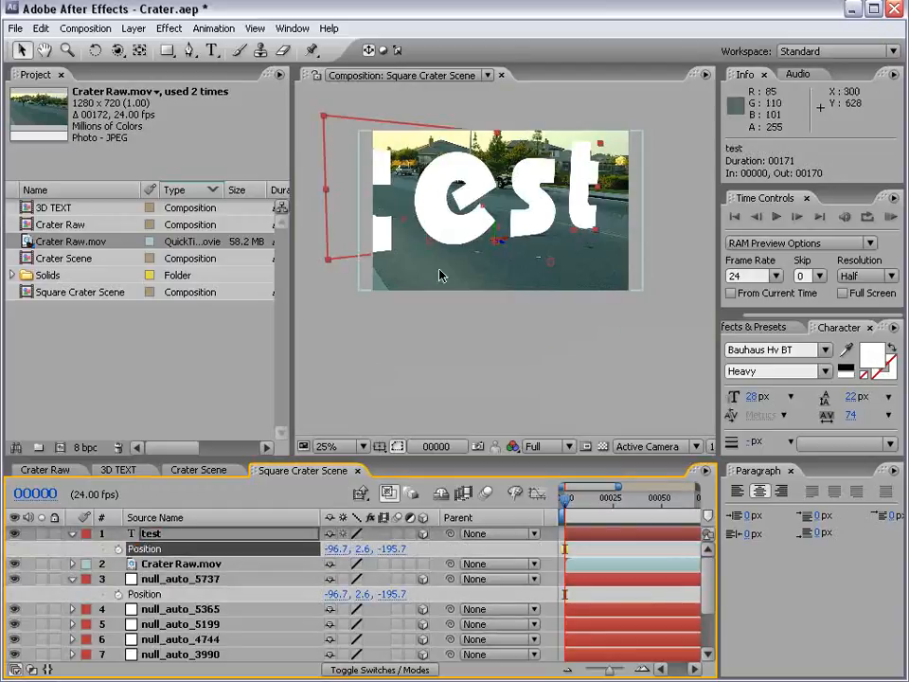
# Scale the test text down and rotate its Y orientation to about 85.4° so it stands along the road.
pyautogui.moveTo(598, 144); pyautogui.dragTo(550, 299)
pyautogui.scroll(2, 463, 290)
pyautogui.press('w')
pyautogui.press('h')
pyautogui.press('w')
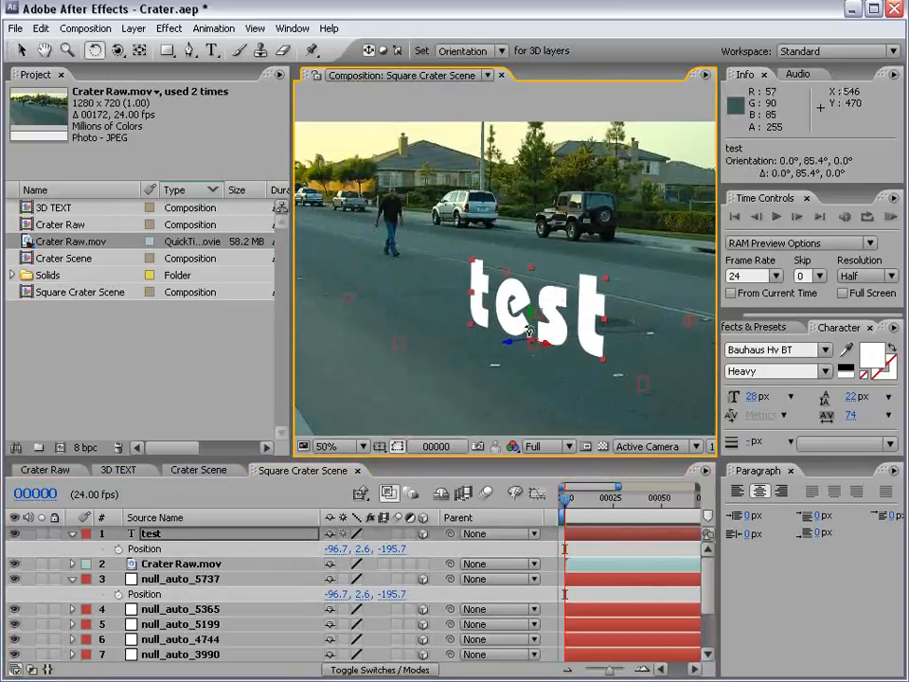
# Scrub through the shot to check how well the test text sticks to the road.
pyautogui.scroll(-2, 568, 304)
pyautogui.moveTo(587, 493)
pyautogui.mouseDown()
pyautogui.moveTo(579, 494)
pyautogui.moveTo(641, 512)
pyautogui.moveTo(615, 502)
pyautogui.moveTo(669, 499)
pyautogui.moveTo(641, 517)
pyautogui.moveTo(596, 512)
pyautogui.mouseUp()
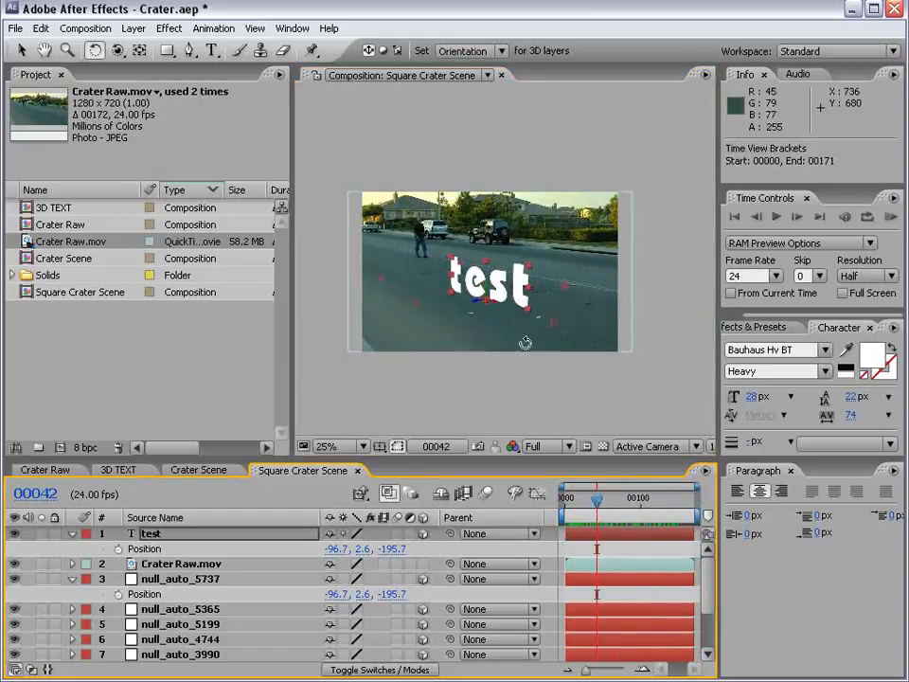
pyautogui.scroll(2, 501, 372)
pyautogui.scroll(-2, 501, 372)
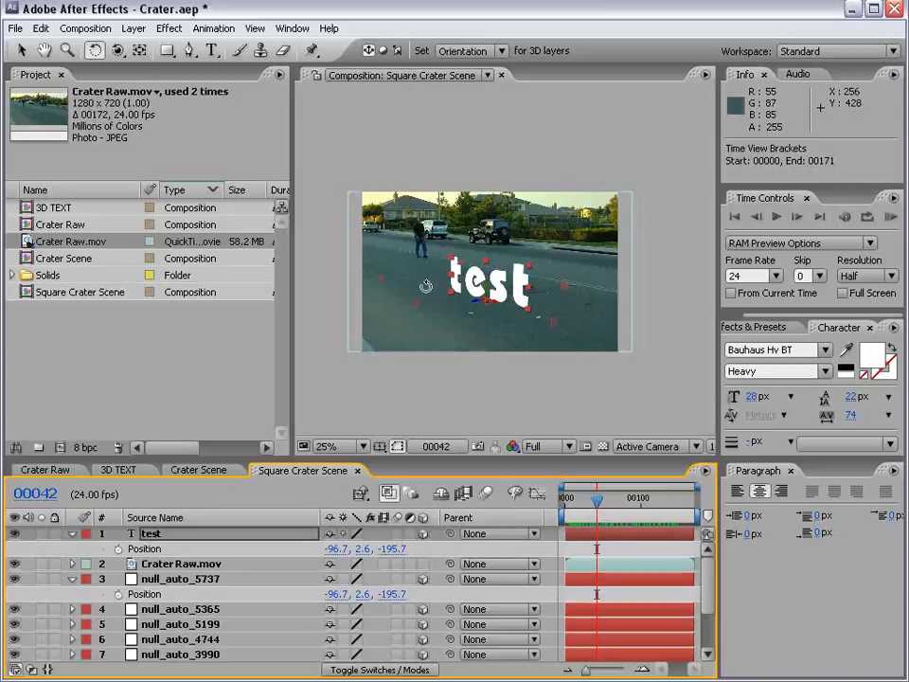
pyautogui.moveTo(597, 499); pyautogui.dragTo(680, 518)
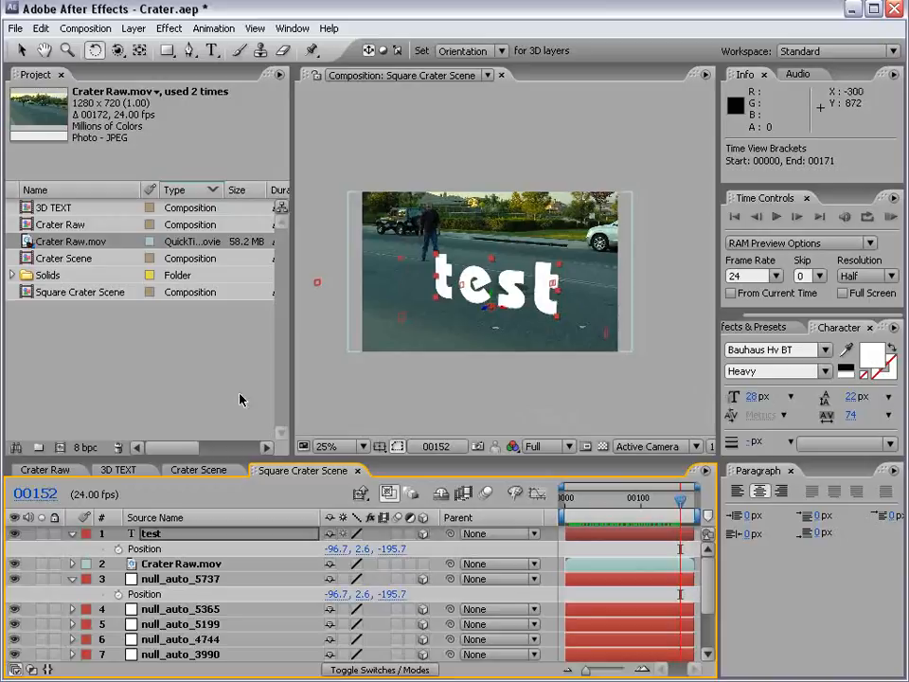
# Open the 3D TEXT composition and scrub through it to examine the tracked text with shadows.
pyautogui.click(120, 469)
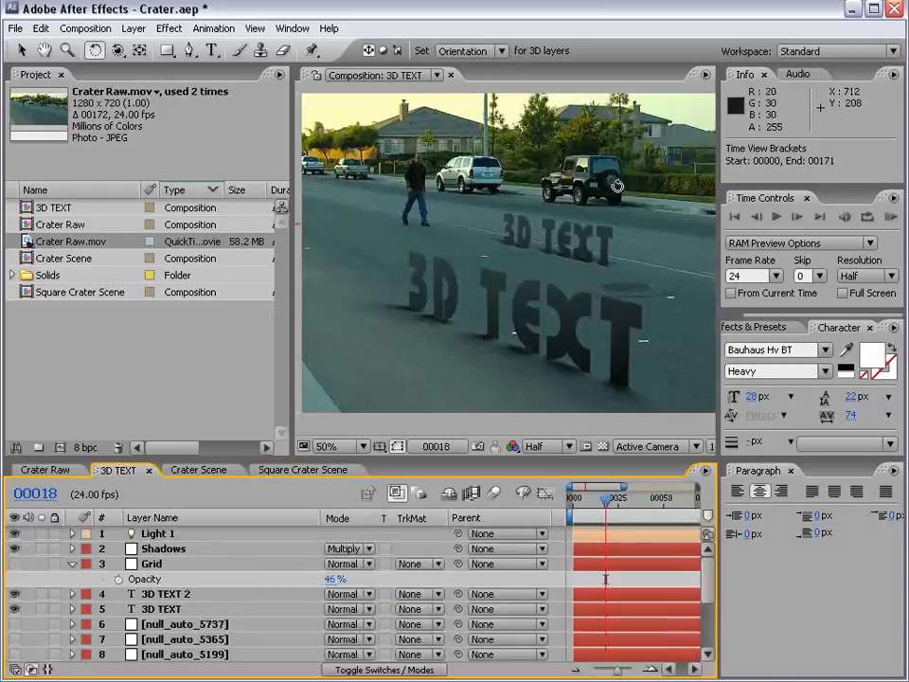
pyautogui.press('-')
pyautogui.moveTo(596, 512); pyautogui.dragTo(655, 507)
pyautogui.click(616, 500)
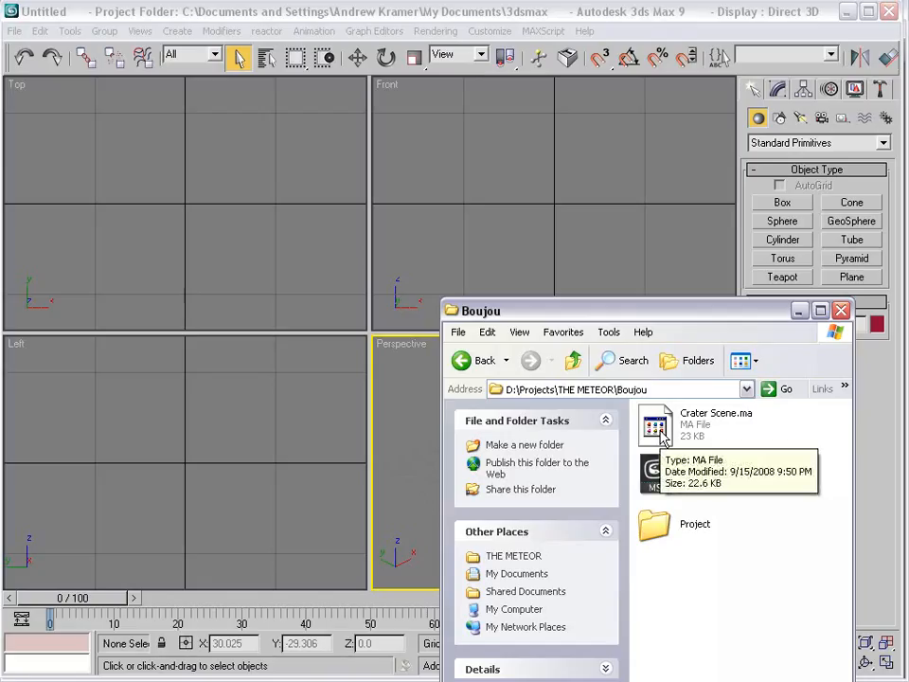
# Switch to 3ds Max and load the exported Crater Scene.ms script into the empty scene.
pyautogui.click(651, 473)
pyautogui.moveTo(774, 320); pyautogui.dragTo(256, 196)
pyautogui.moveTo(227, 349); pyautogui.dragTo(552, 460)
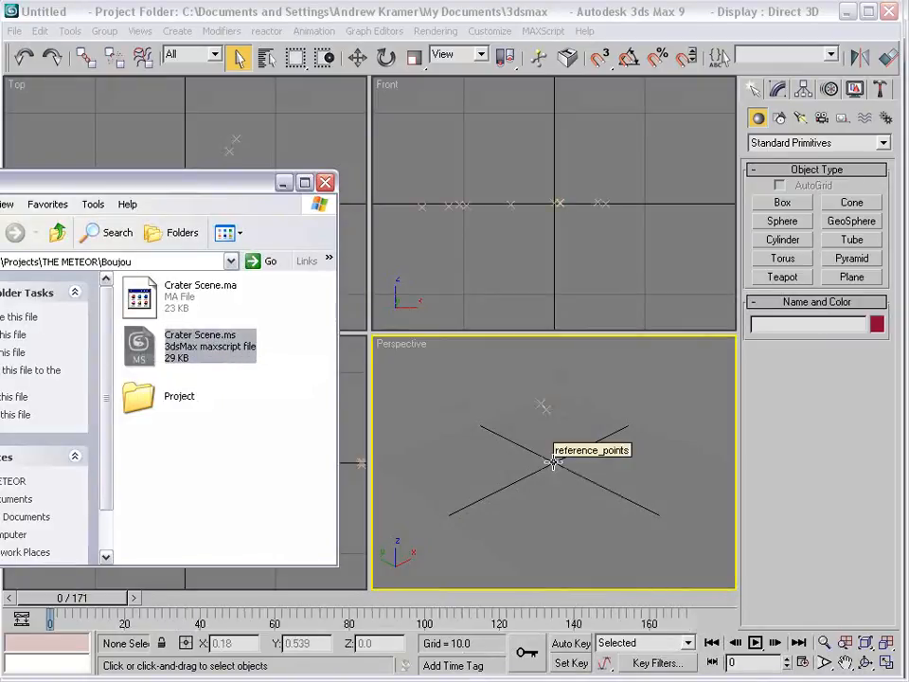
pyautogui.click(623, 523)
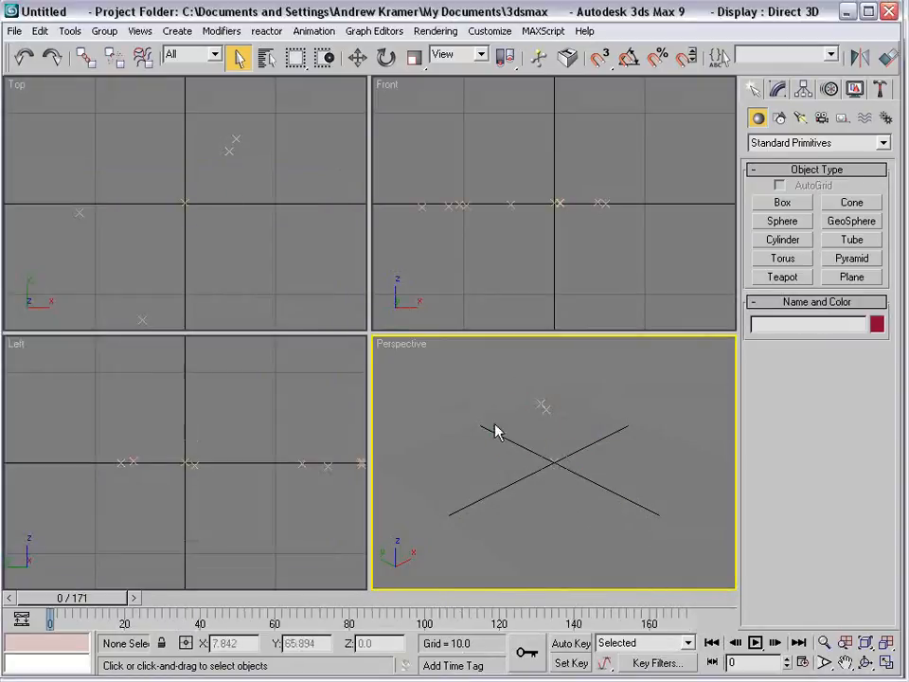
# Set the Perspective viewport to look through Camera_1, scrub the camera animation, and return to frame 0.
pyautogui.rightClick(391, 350)
pyautogui.moveTo(403, 356)
pyautogui.click(526, 354)
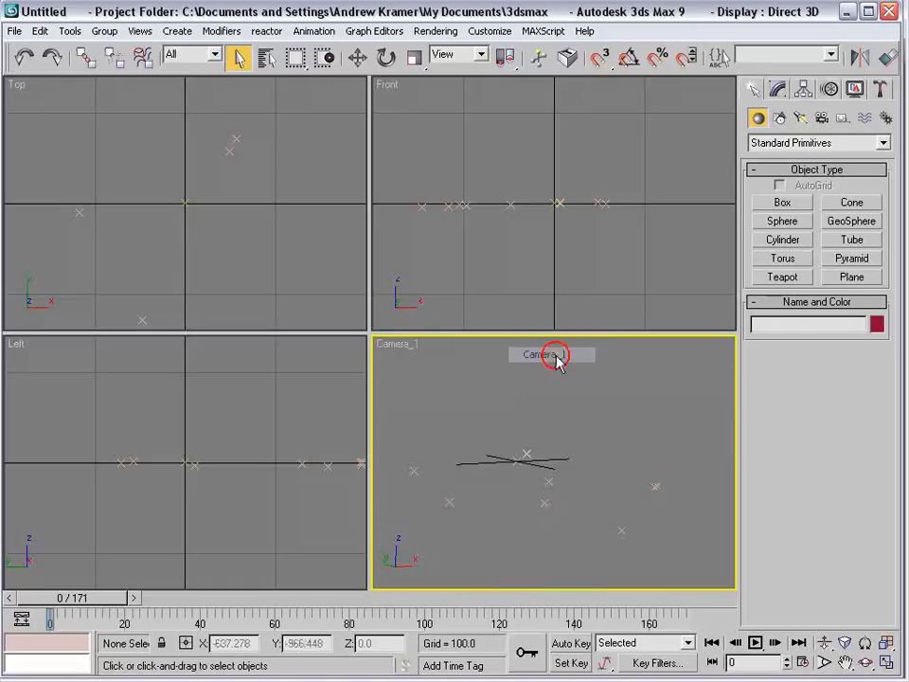
pyautogui.moveTo(162, 600); pyautogui.dragTo(419, 599)
pyautogui.press('Home')
pyautogui.press('q')
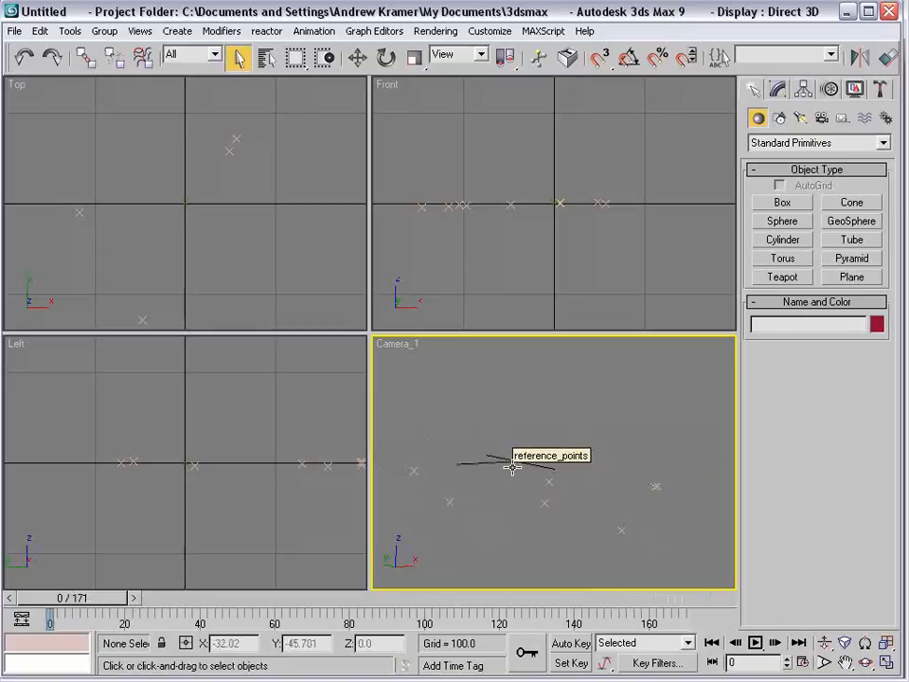
# Review the Viewport Background settings for the Camera_1 view and close them without applying anything.
pyautogui.click(140, 30)
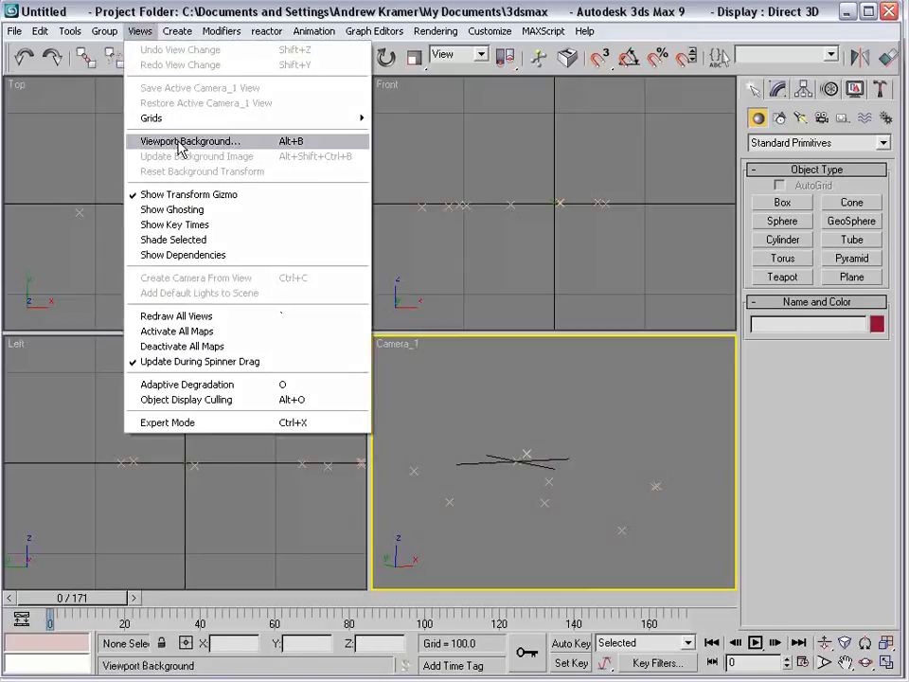
pyautogui.click(179, 148)
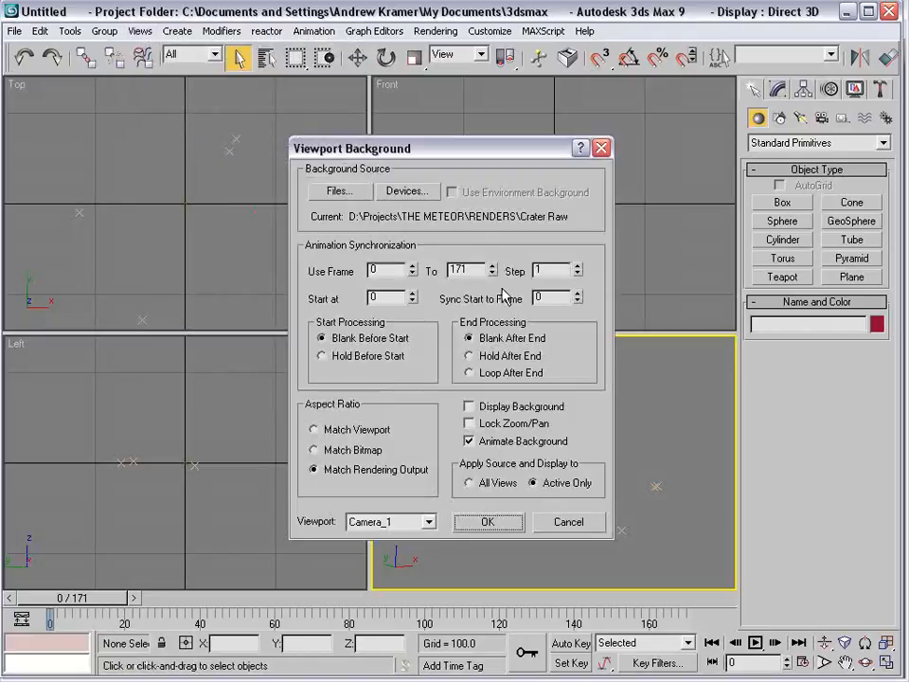
pyautogui.click(600, 148)
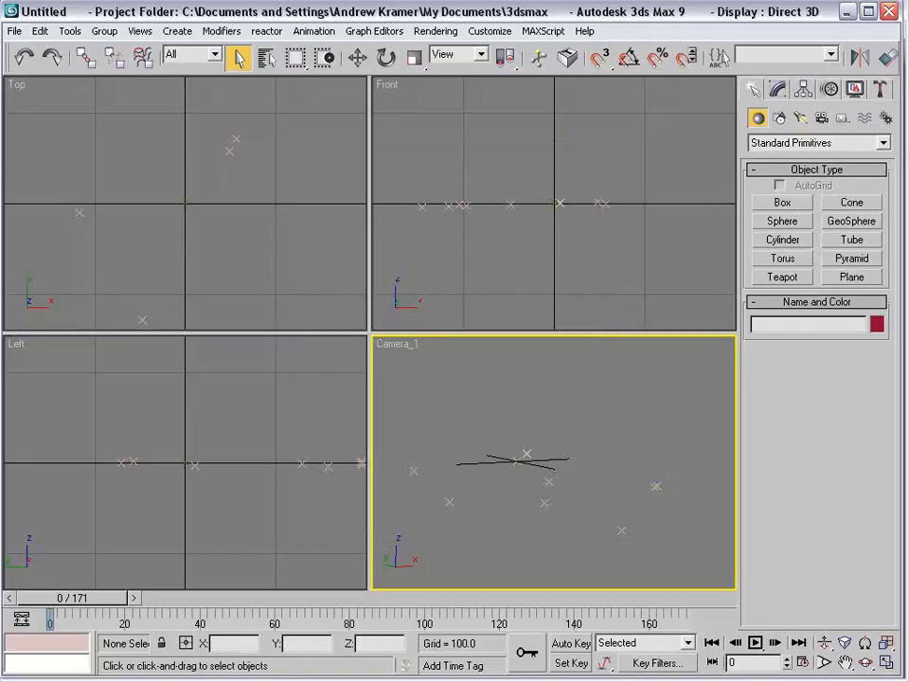
# Create a box about 139 long, 100 wide and 53 high in the camera view, and scrub to frame 171.
pyautogui.click(781, 203)
pyautogui.moveTo(529, 497); pyautogui.dragTo(554, 470)
pyautogui.click(532, 452)
pyautogui.moveTo(72, 597); pyautogui.dragTo(669, 598)
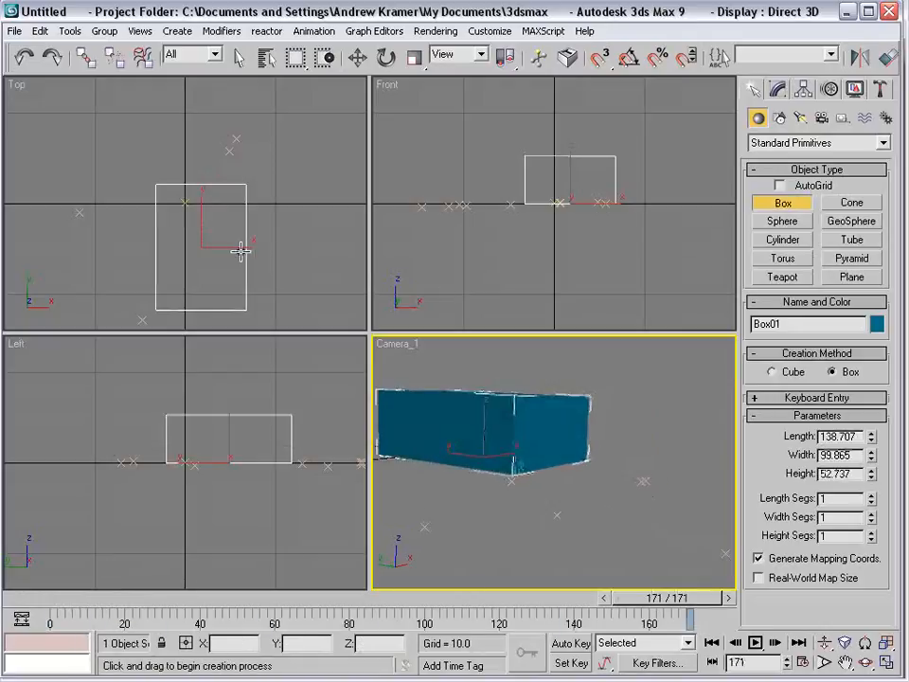
# Move the box in the Top view to about X -58.4, Y -173.8.
pyautogui.rightClick(255, 270)
pyautogui.click(240, 266)
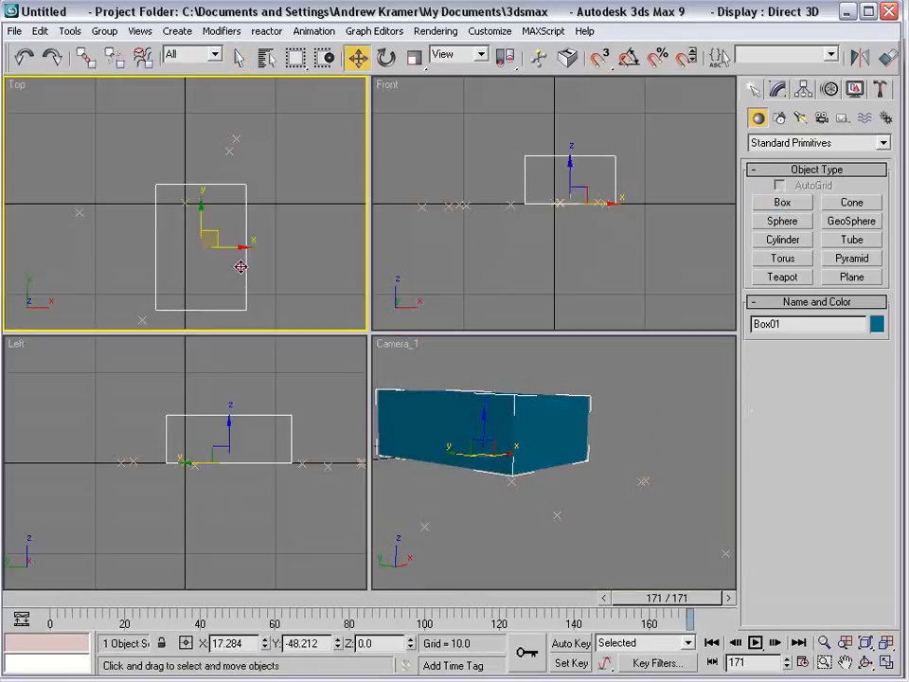
pyautogui.moveTo(216, 232); pyautogui.dragTo(147, 345)
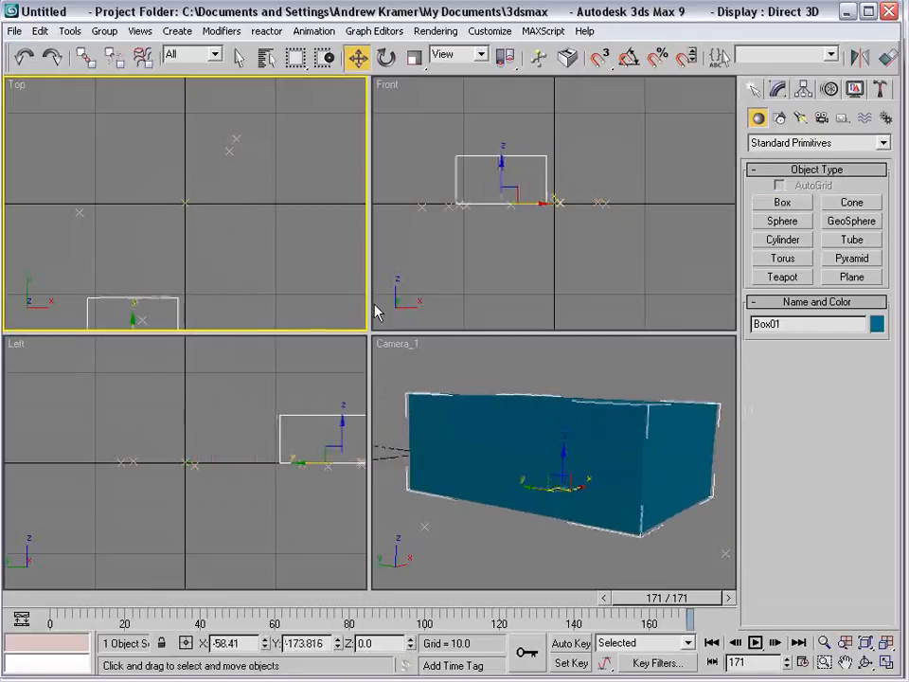
# Flatten the box by reducing its height, and scrub the animation to check its track in the camera view.
pyautogui.click(776, 91)
pyautogui.moveTo(873, 357); pyautogui.dragTo(867, 428)
pyautogui.moveTo(318, 593); pyautogui.dragTo(622, 629)
pyautogui.click(628, 579)
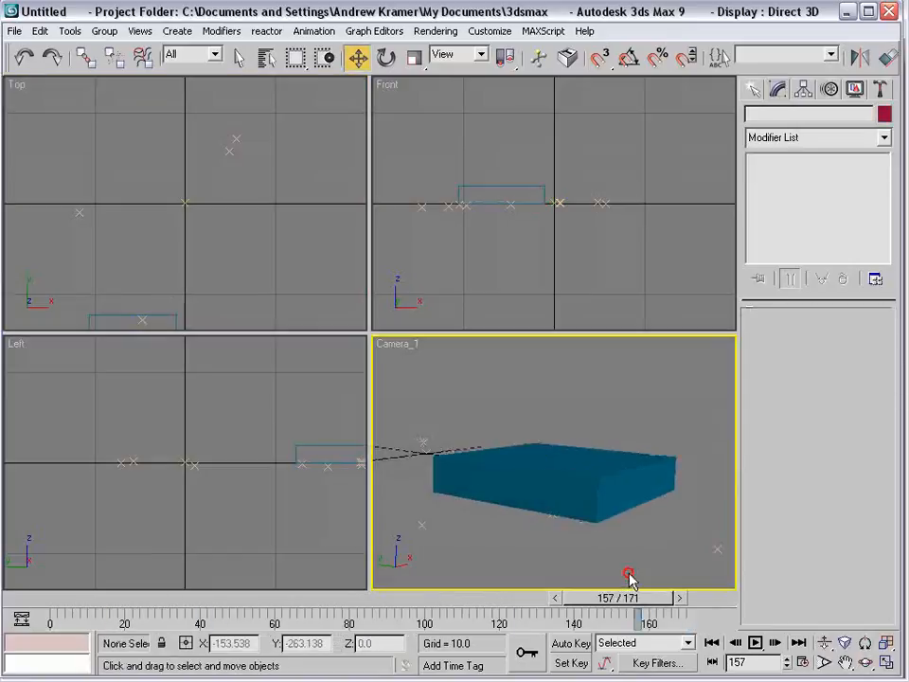